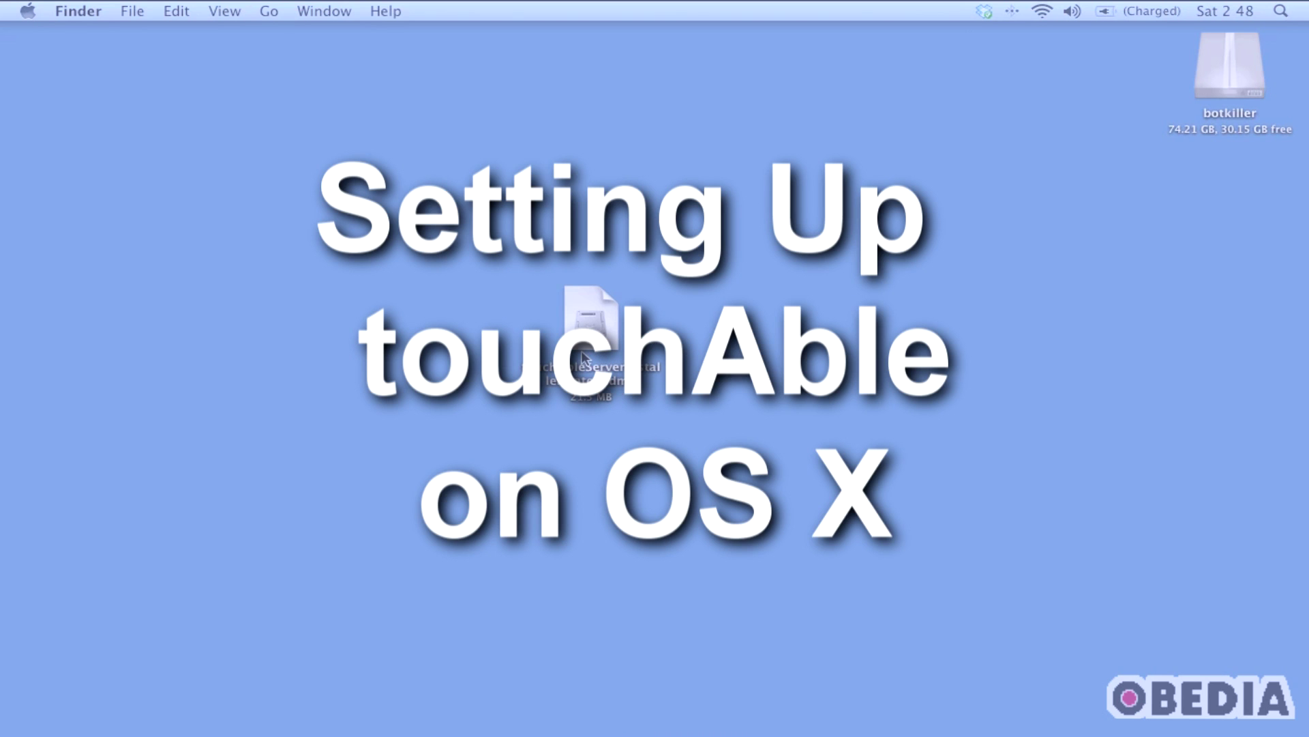
Step: Mount the touchAble Server installer disk image, inspect its package, then eject the volume
left_click_drag(601, 354, 672, 335)
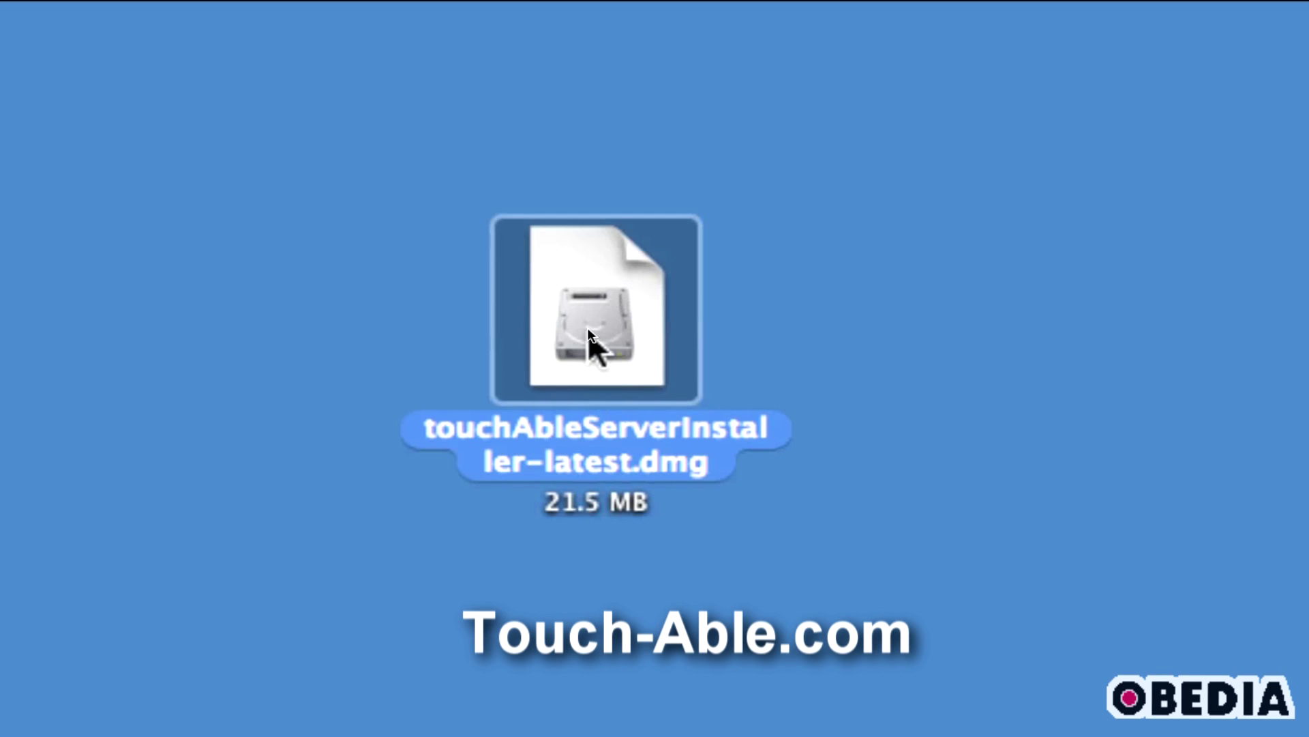
double_click(591, 335)
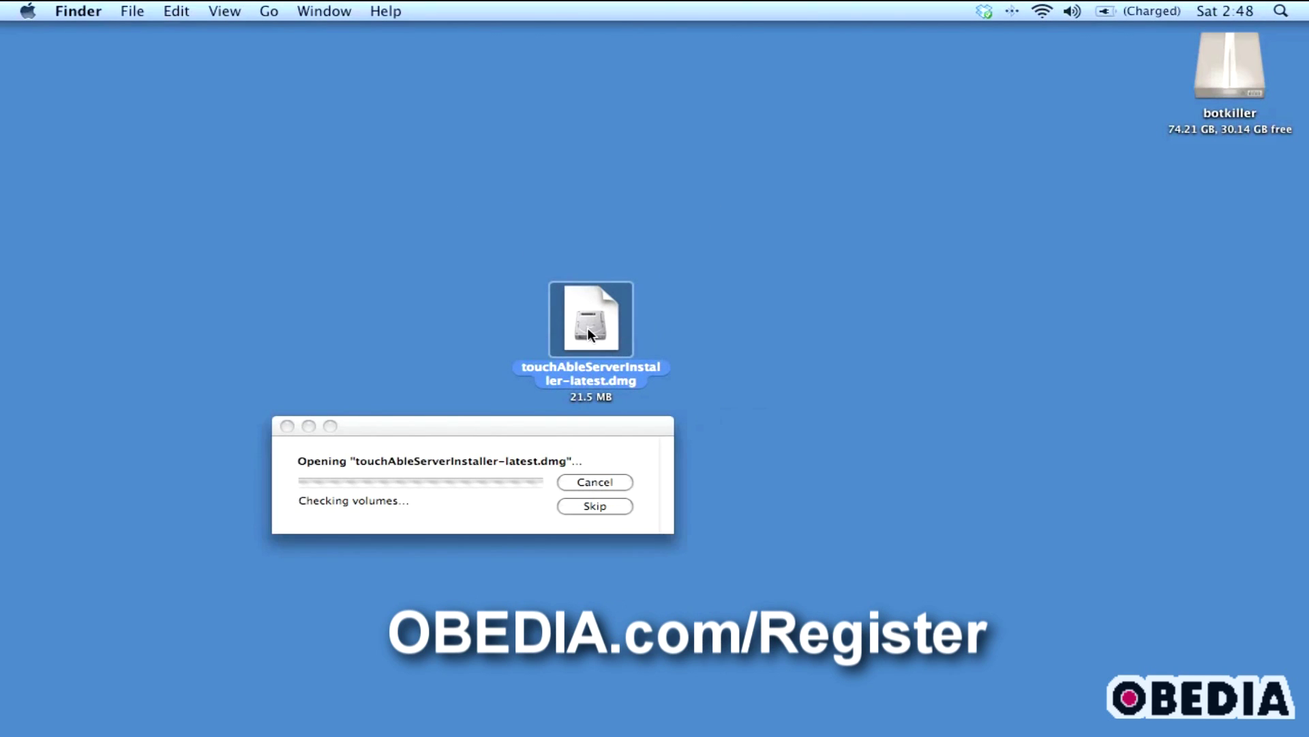
left_click_drag(738, 464, 736, 341)
double_click(739, 330)
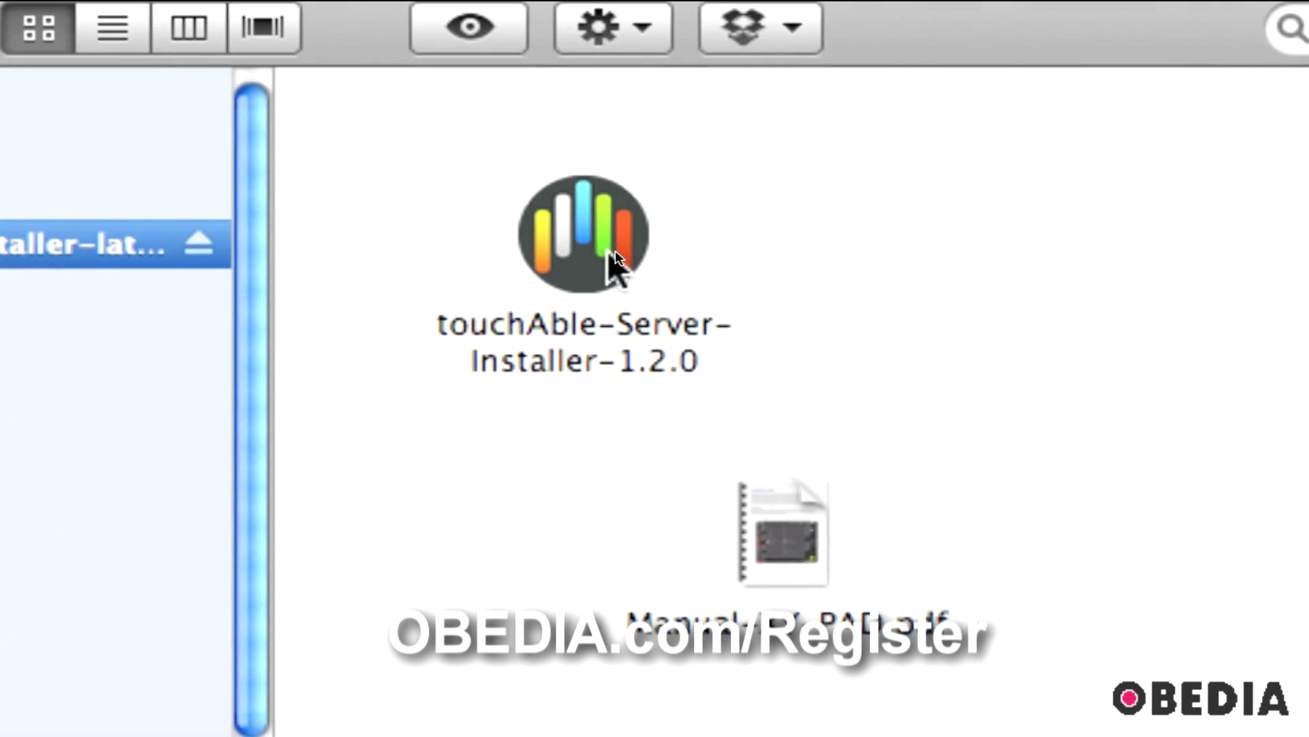
left_click(609, 251)
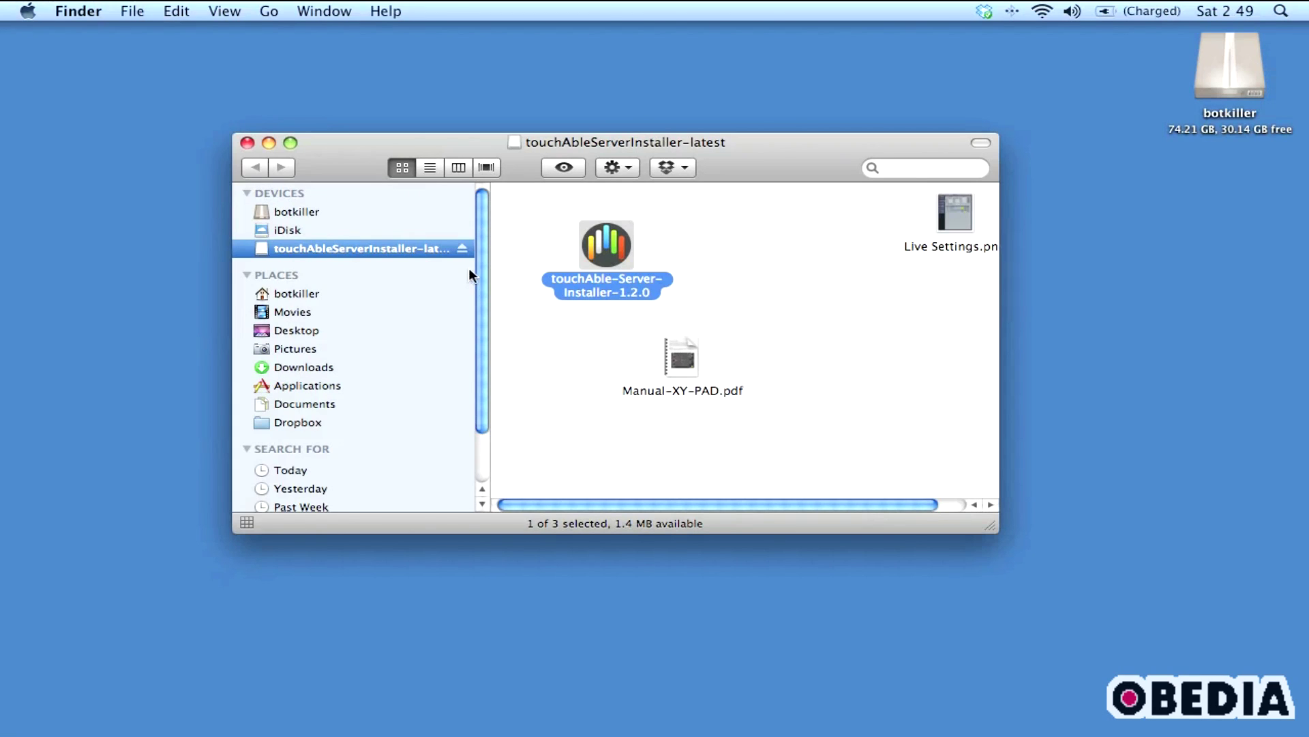
left_click(463, 250)
left_click(594, 327)
left_click(752, 291)
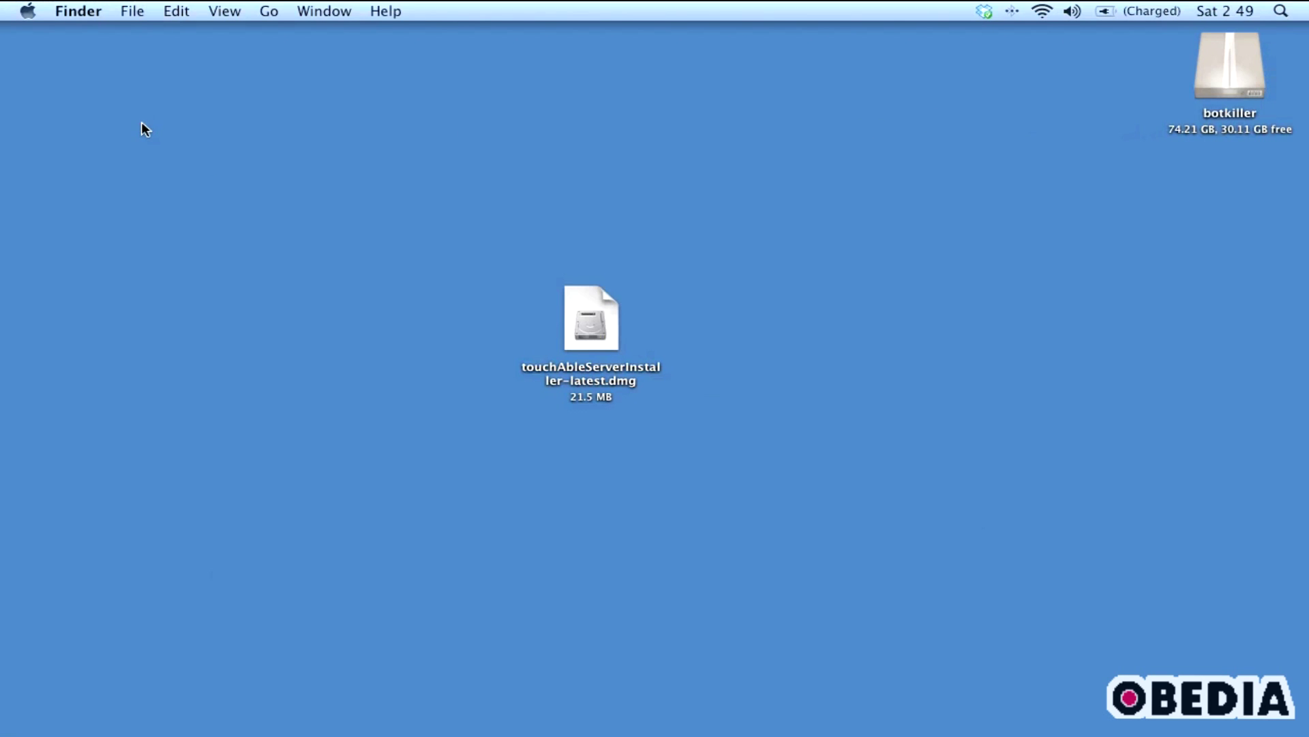
Step: Open System Preferences' Network pane and highlight AirPort's IP address 192.168.1.100
left_click(29, 9)
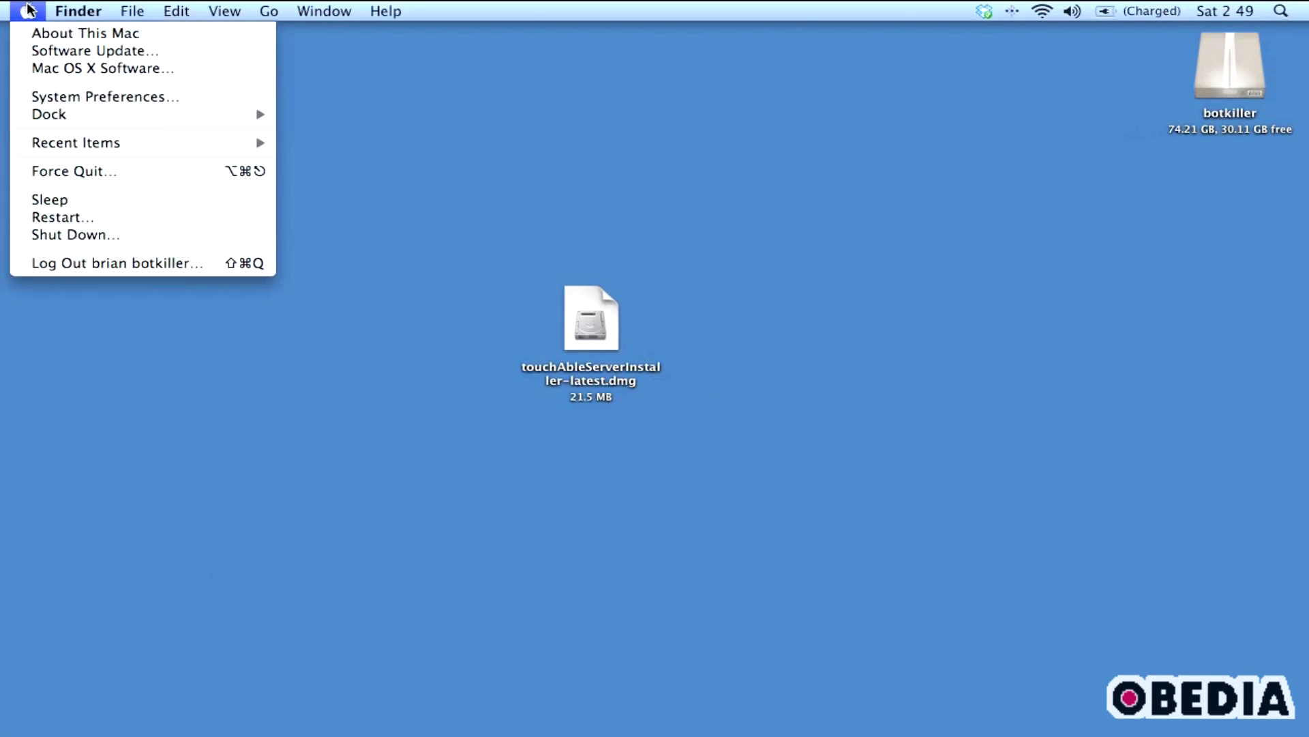
left_click(68, 96)
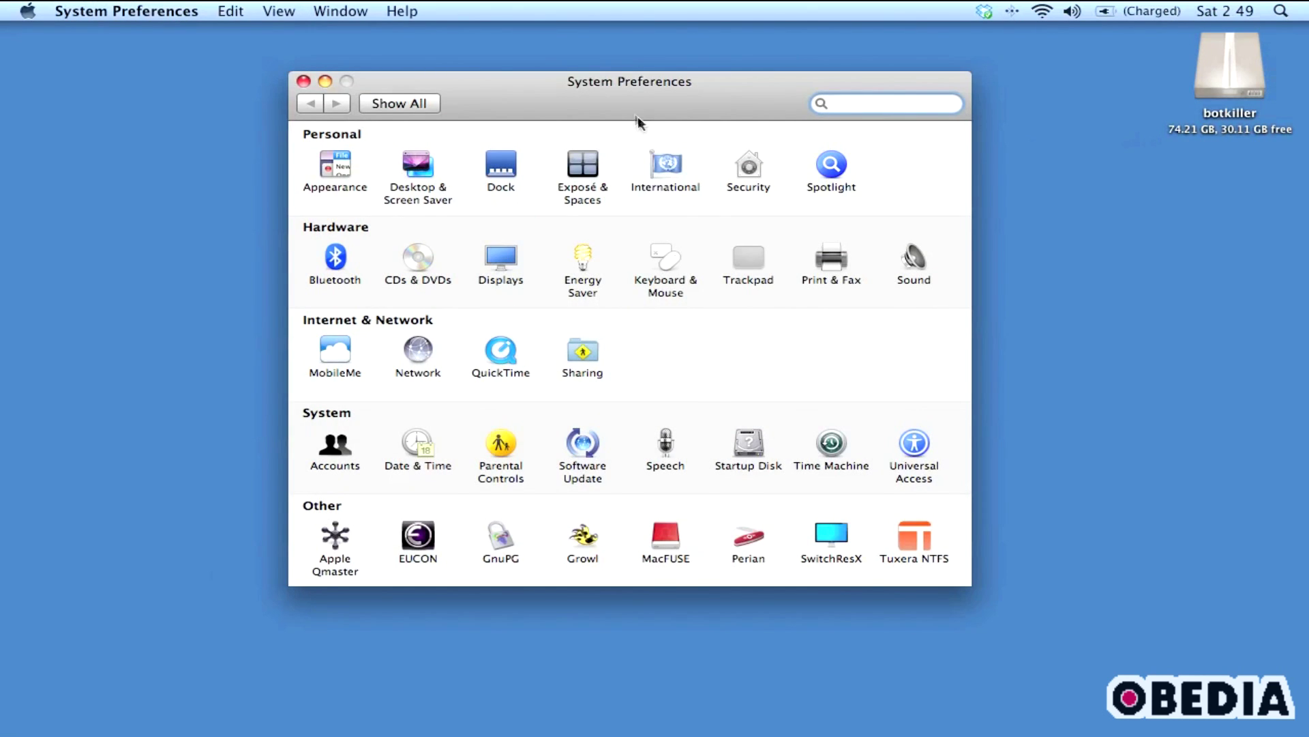
left_click_drag(637, 116, 657, 116)
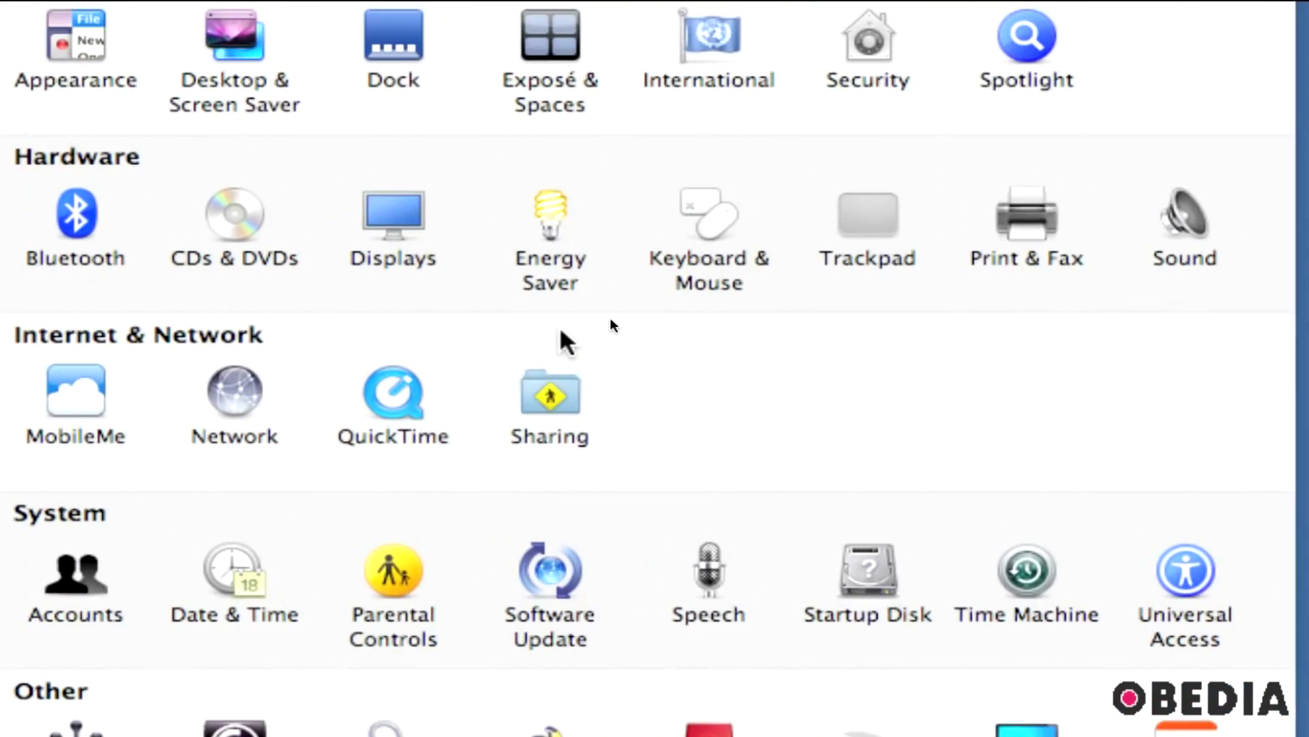
left_click(234, 392)
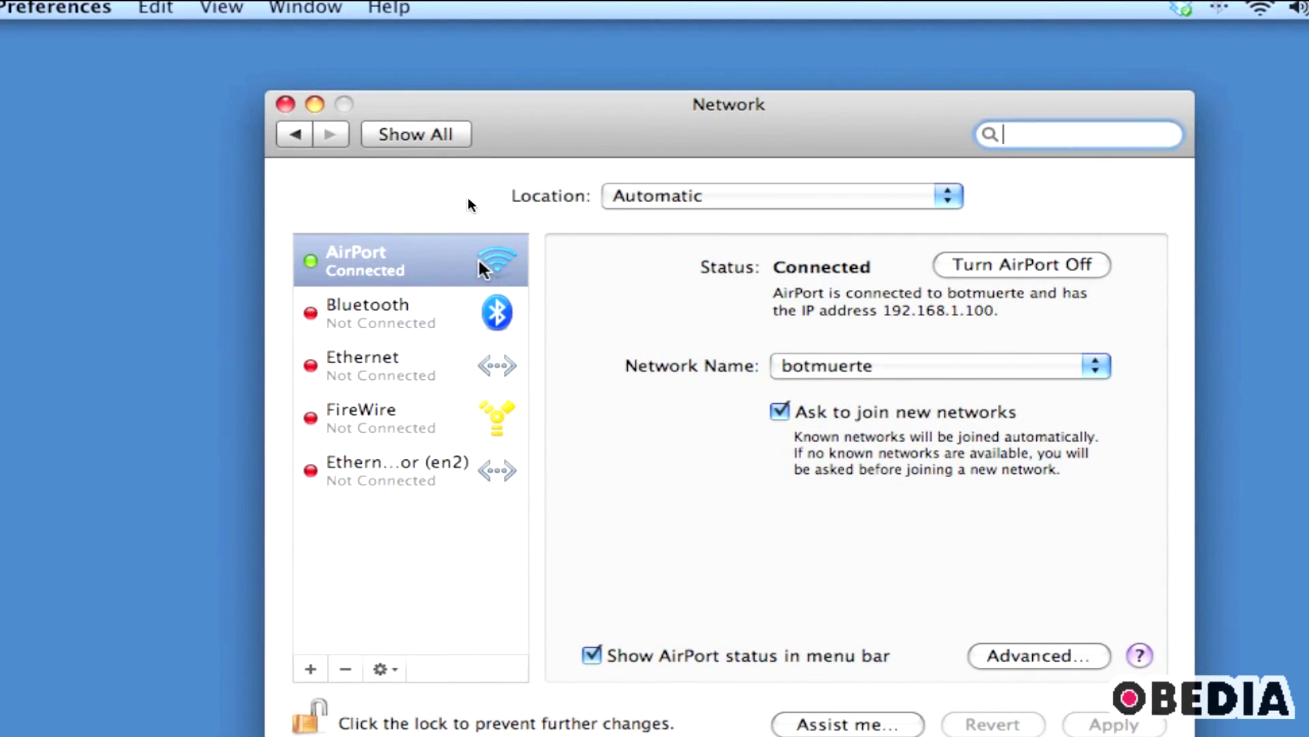
left_click(479, 260)
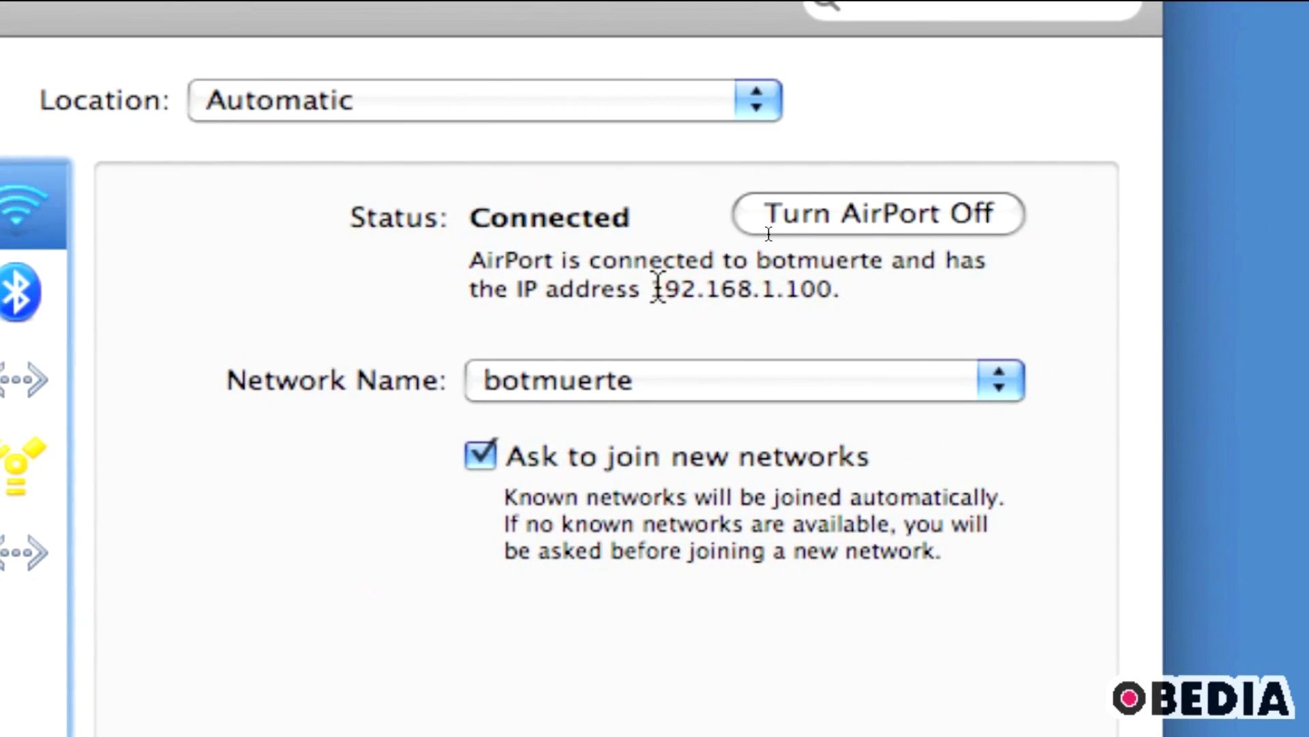
left_click_drag(658, 287, 831, 287)
left_click_drag(711, 285, 715, 287)
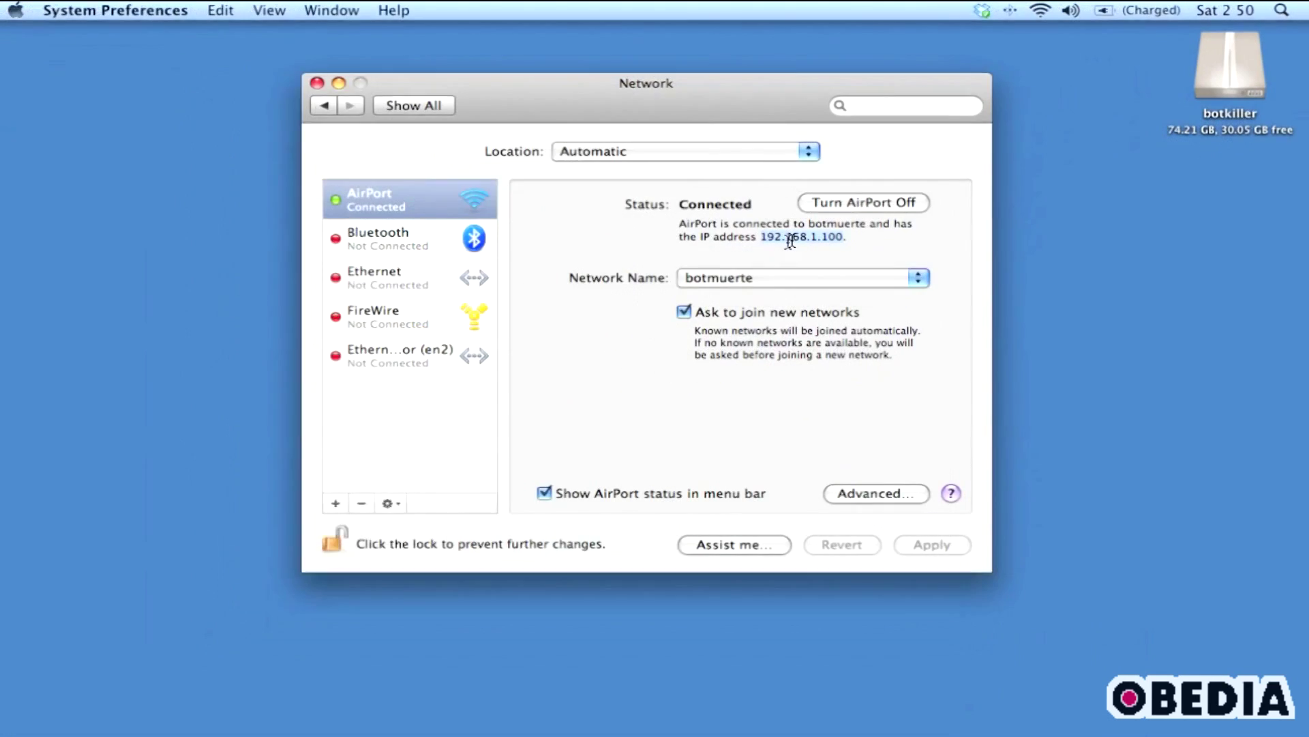
Step: Reposition the Network window and return to the full preference pane overview
left_click_drag(771, 106, 764, 154)
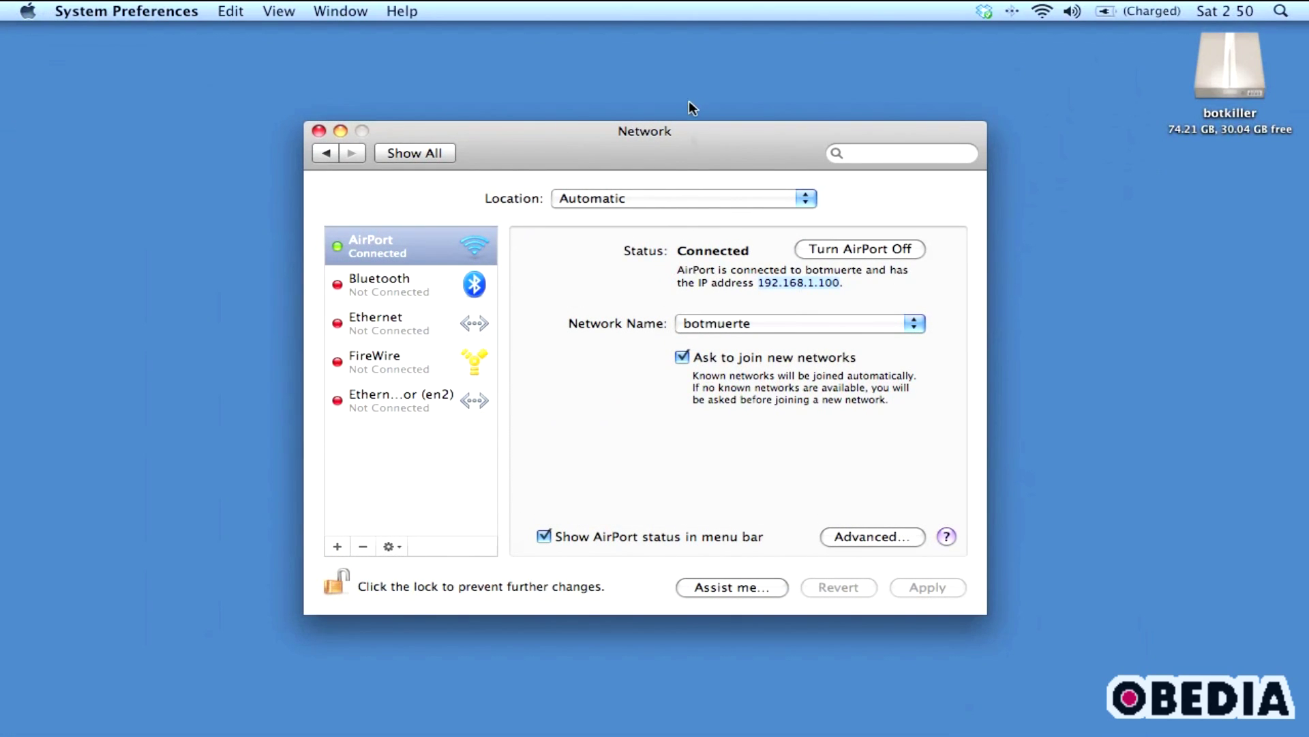
left_click_drag(693, 152, 694, 113)
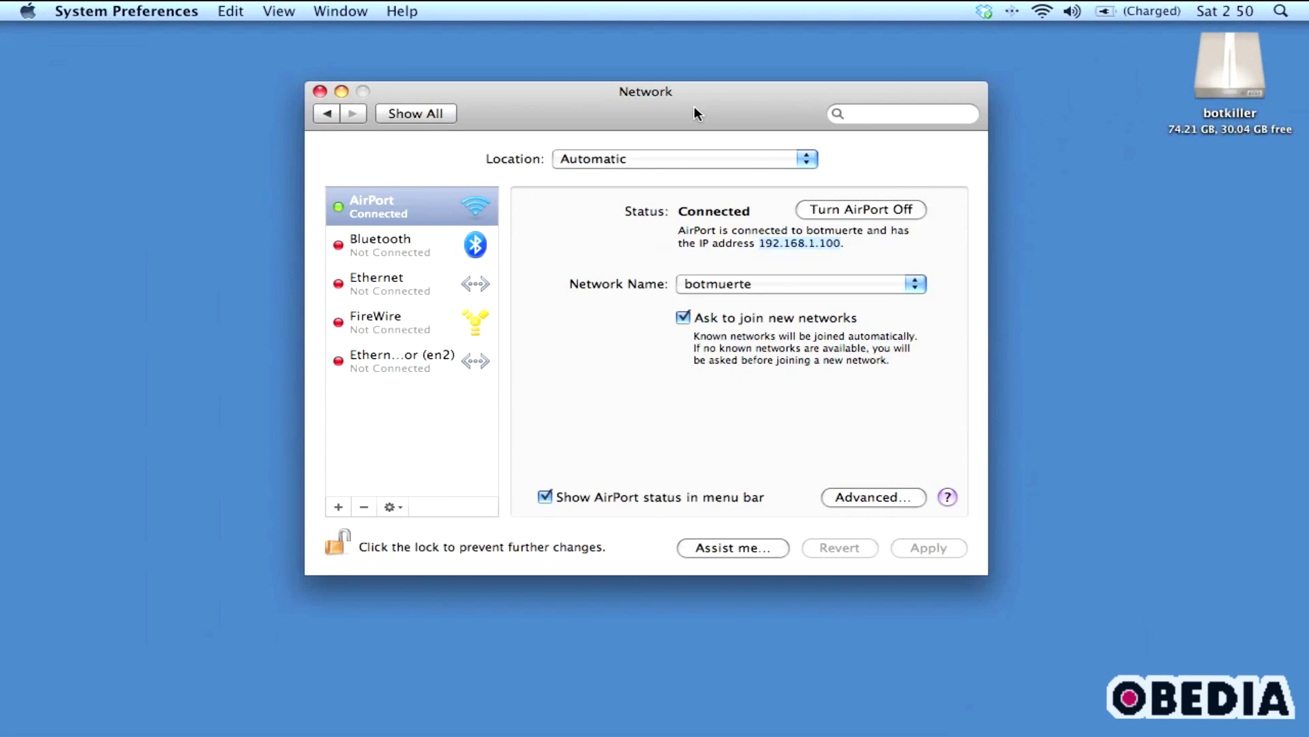
left_click_drag(703, 109, 704, 113)
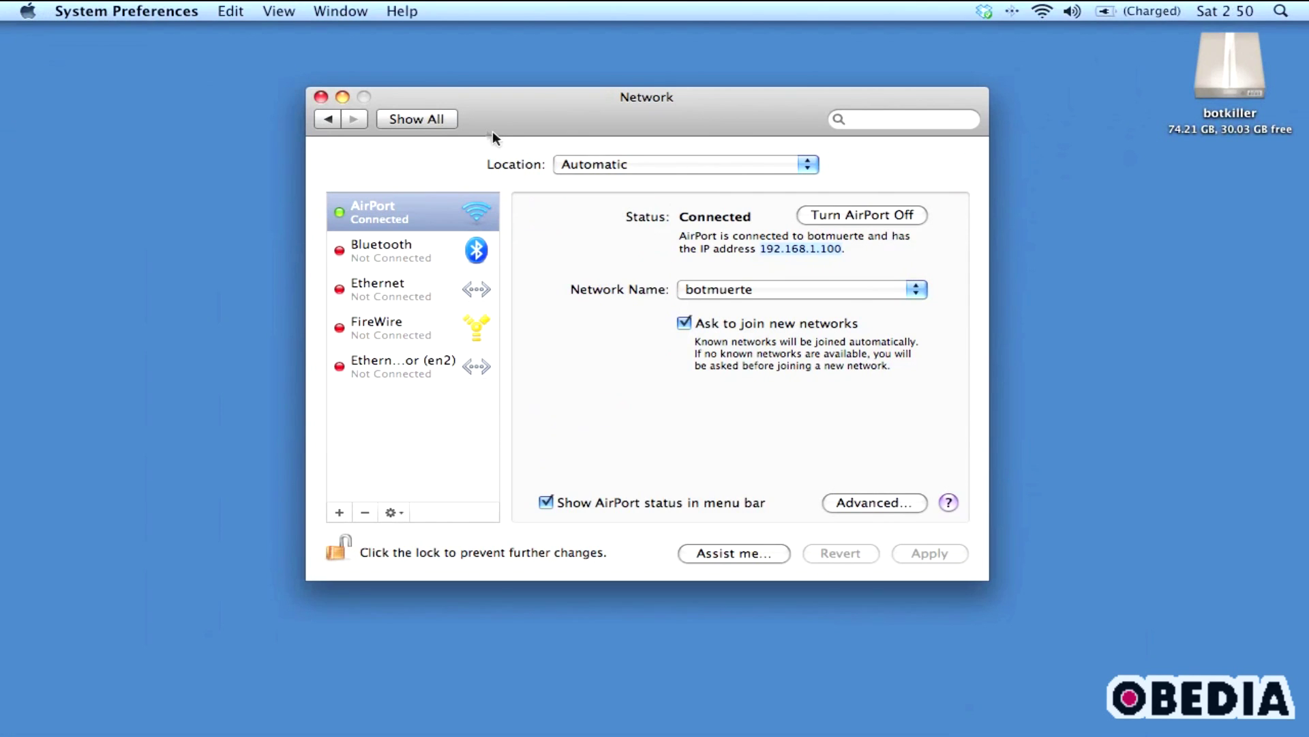
left_click_drag(543, 122, 563, 121)
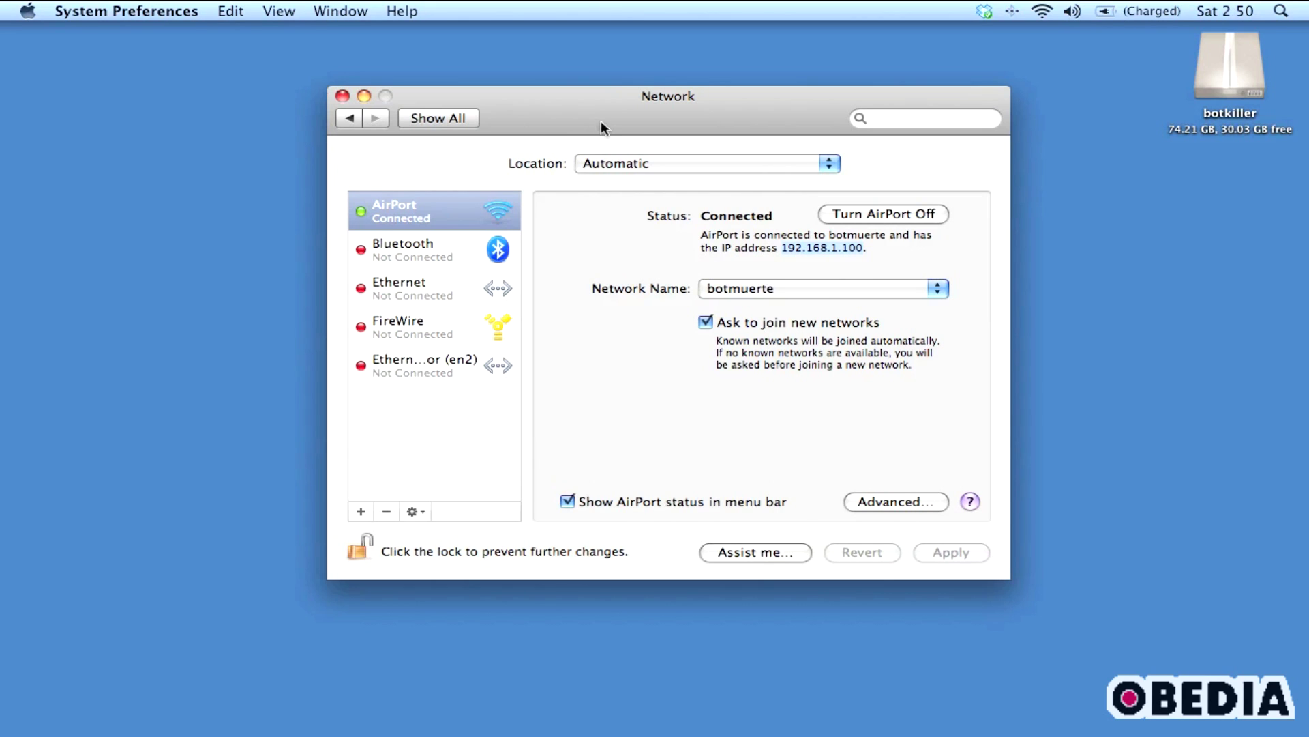
left_click_drag(600, 123, 600, 120)
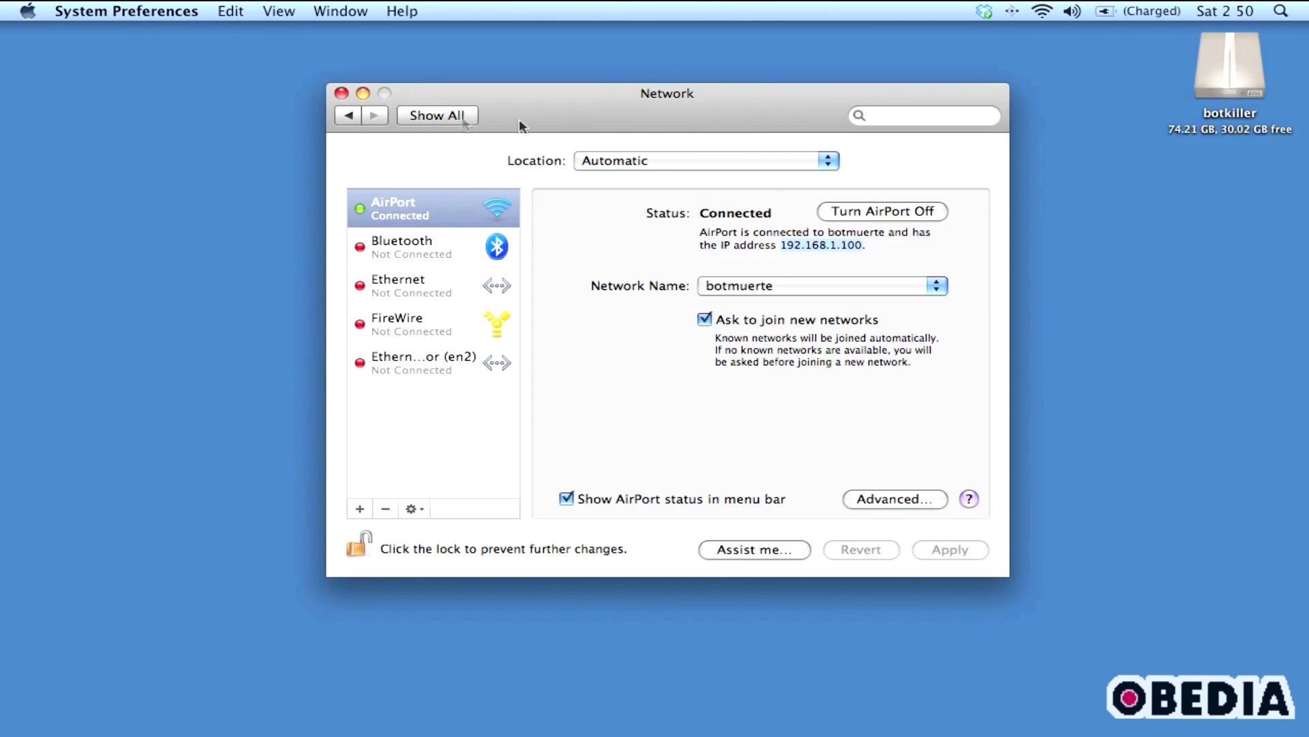
left_click(455, 118)
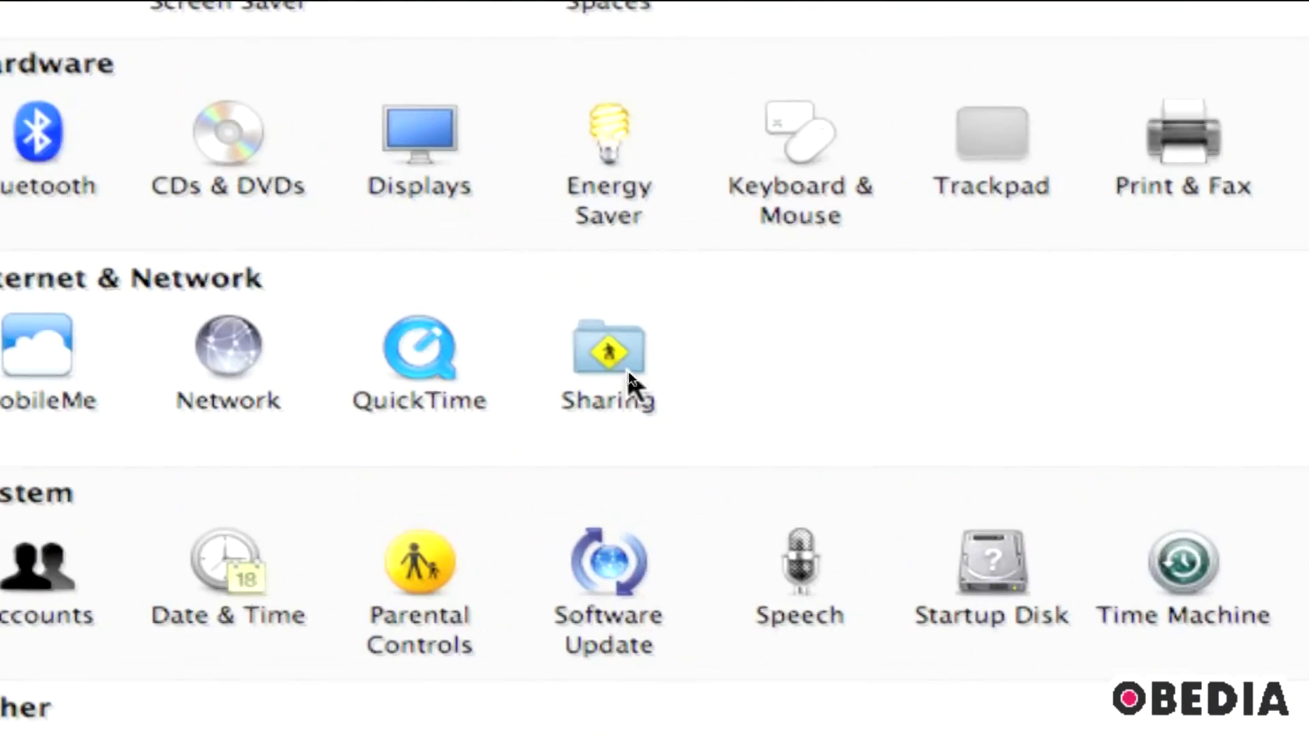
Step: In Sharing, set Internet Sharing to share Ethernet with computers using AirPort
left_click(627, 367)
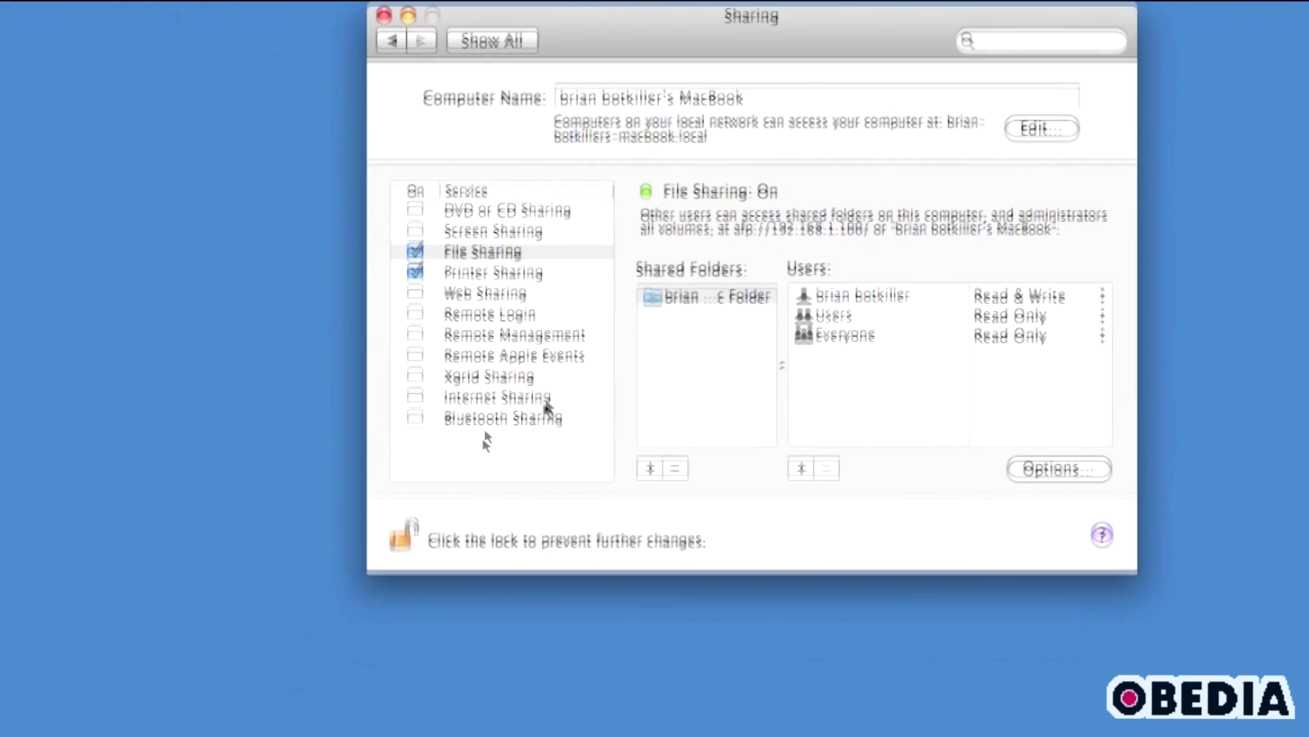
left_click(539, 400)
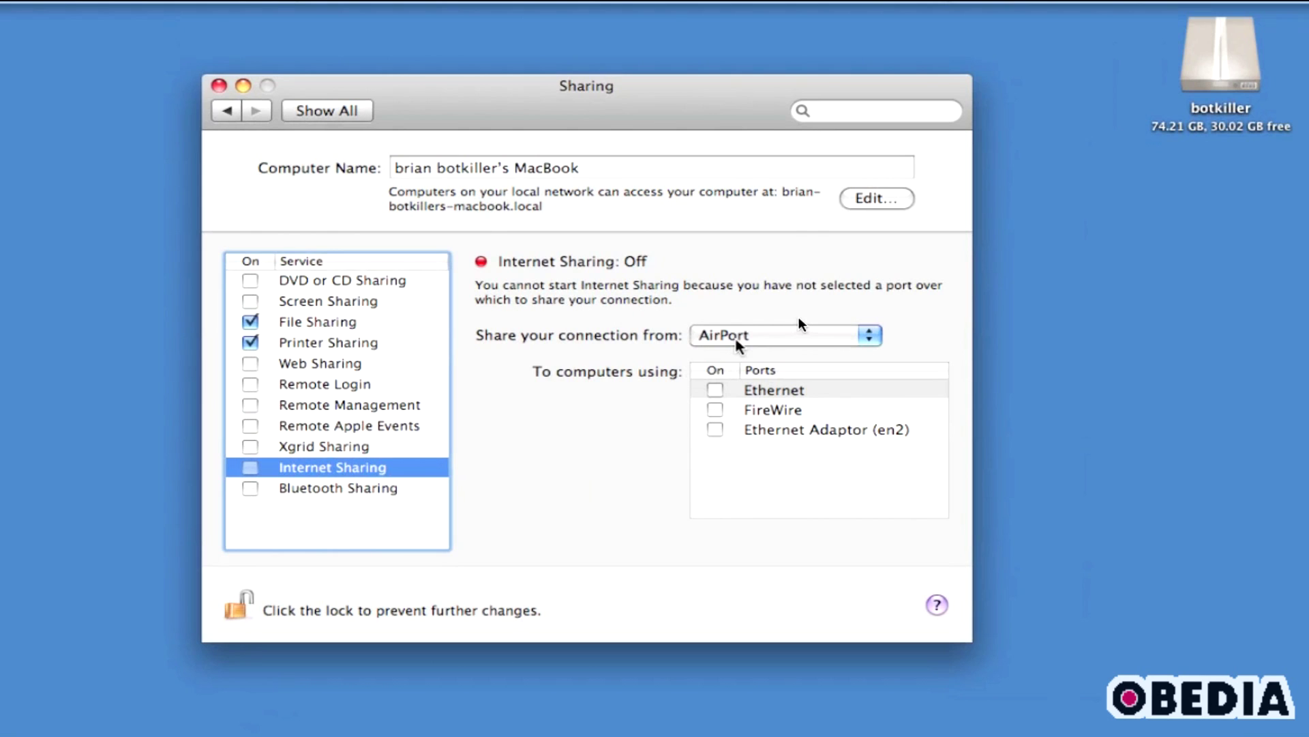
left_click(735, 338)
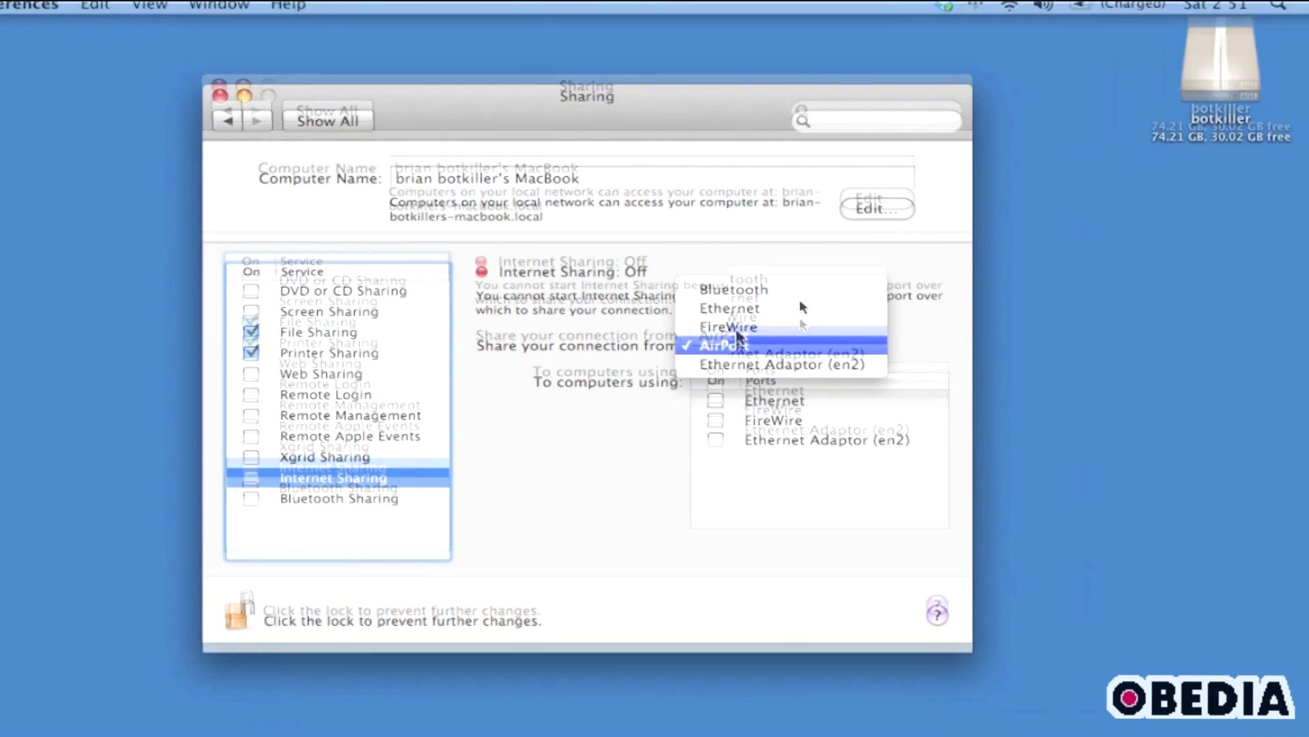
left_click(799, 298)
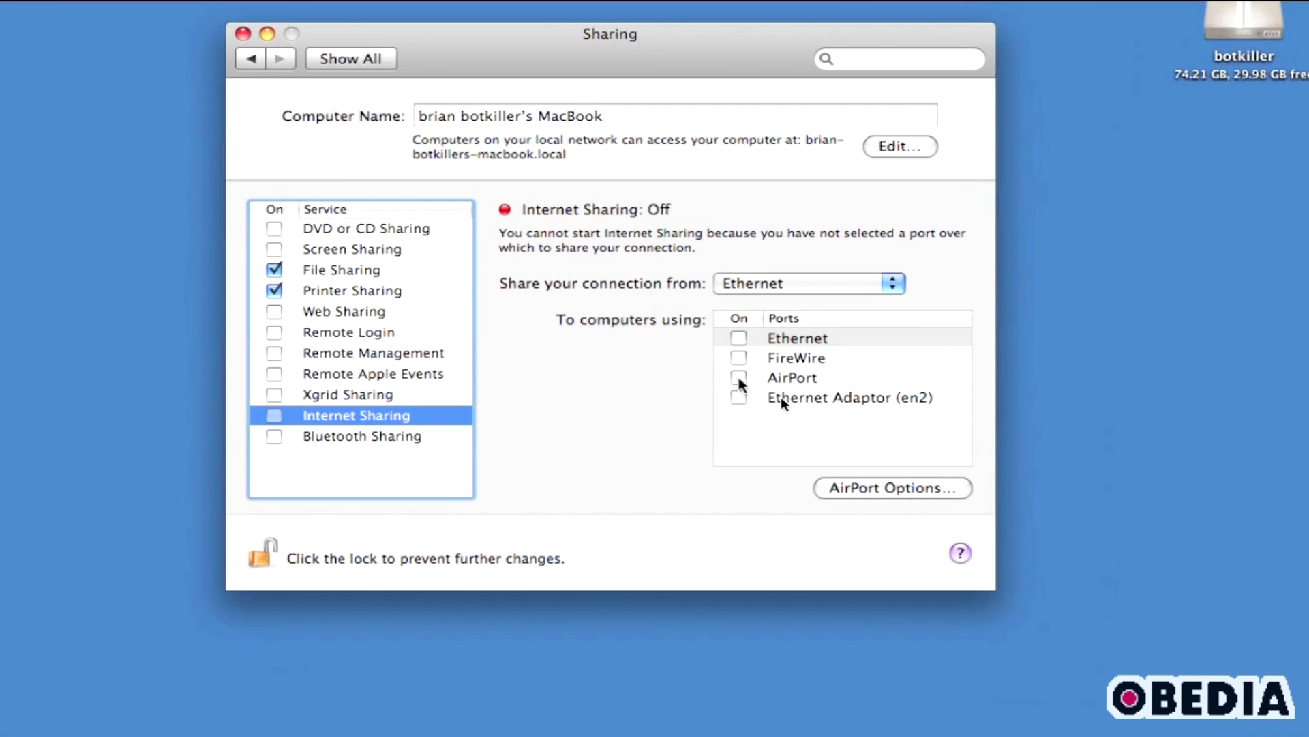
left_click(739, 379)
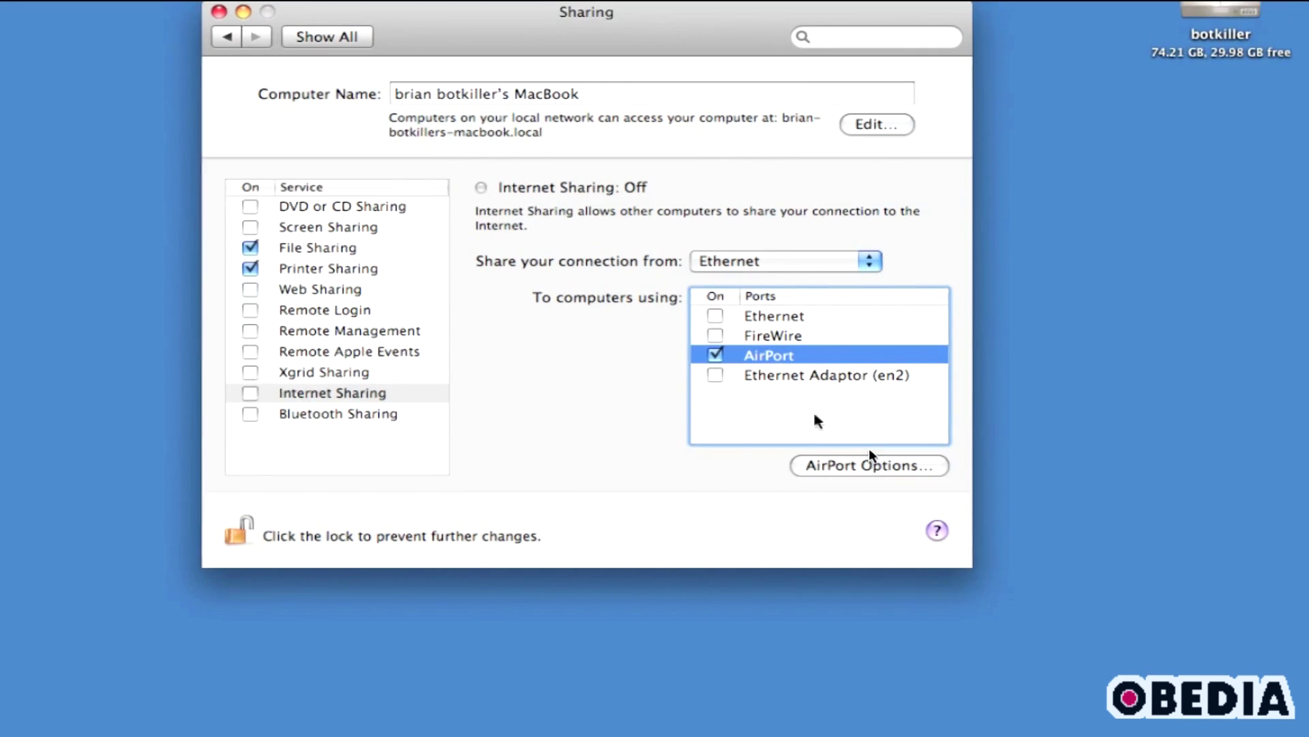
Step: In AirPort Options, keep the channel on Automatic and fill in the password fields
left_click(901, 488)
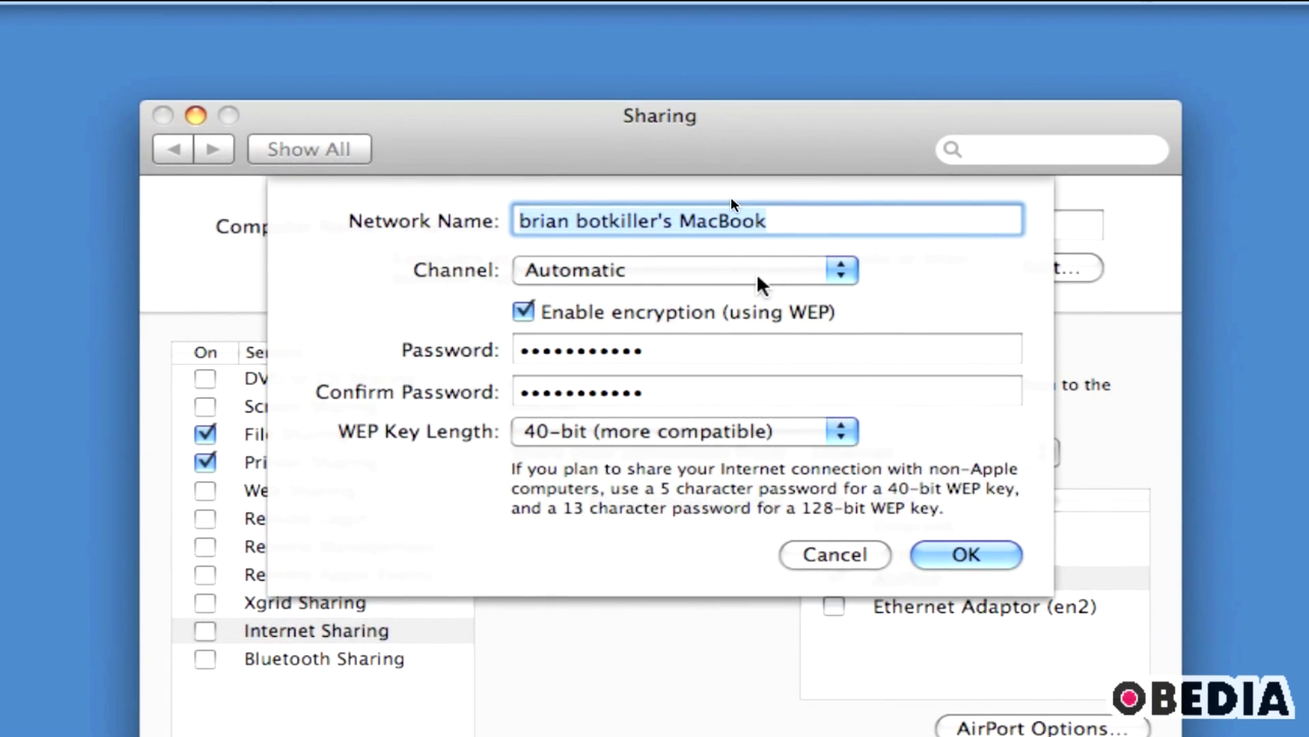
left_click(756, 272)
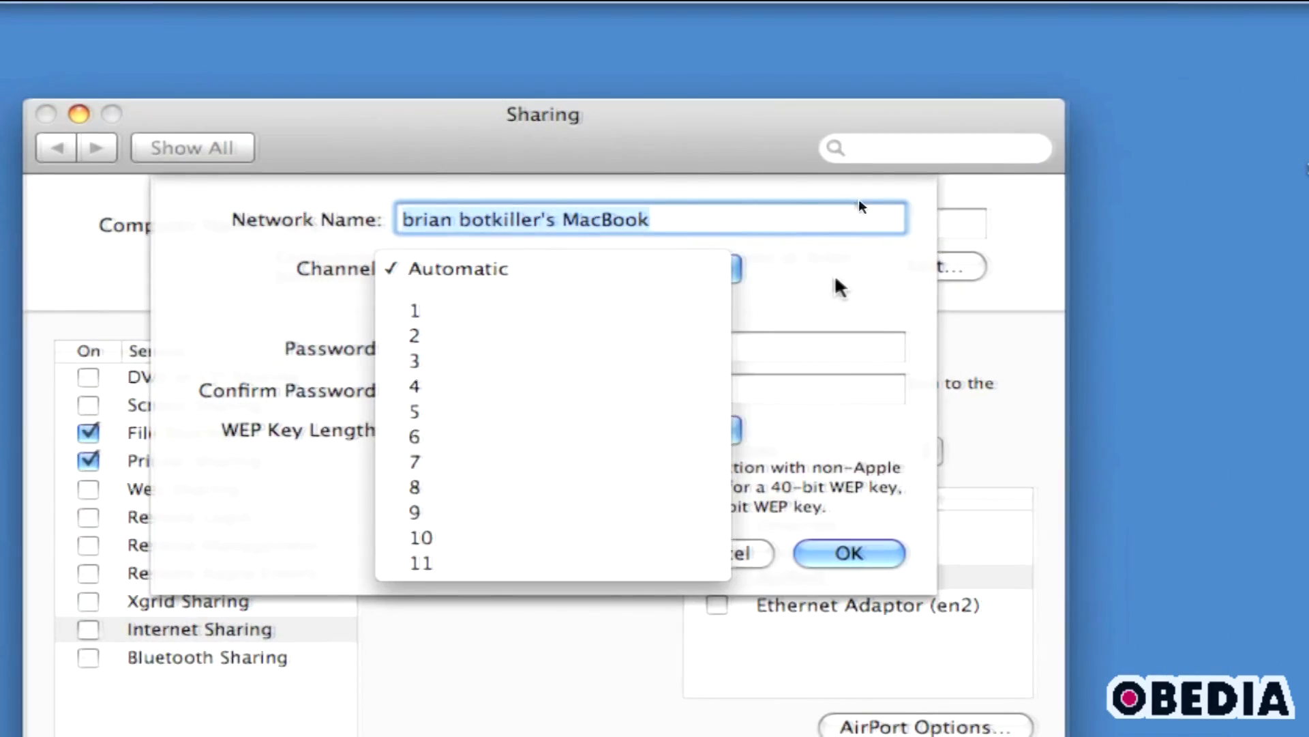
left_click(833, 278)
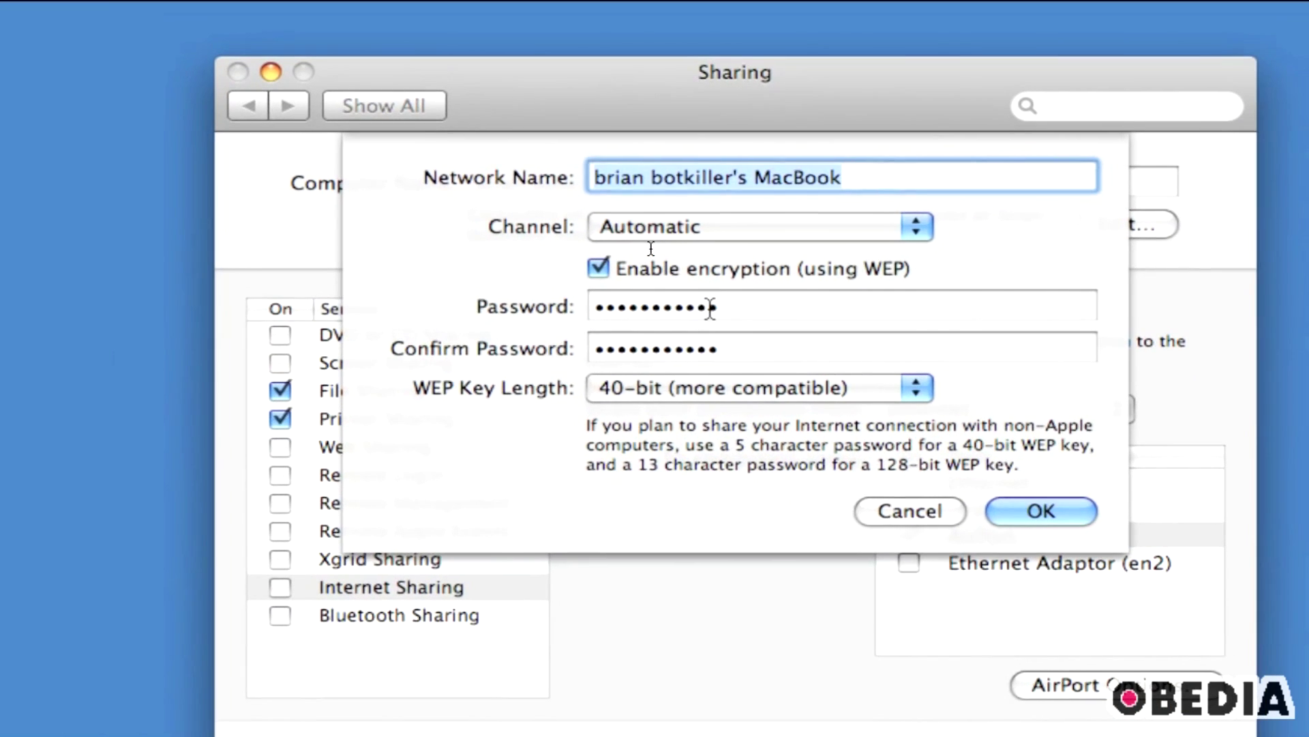
left_click(720, 328)
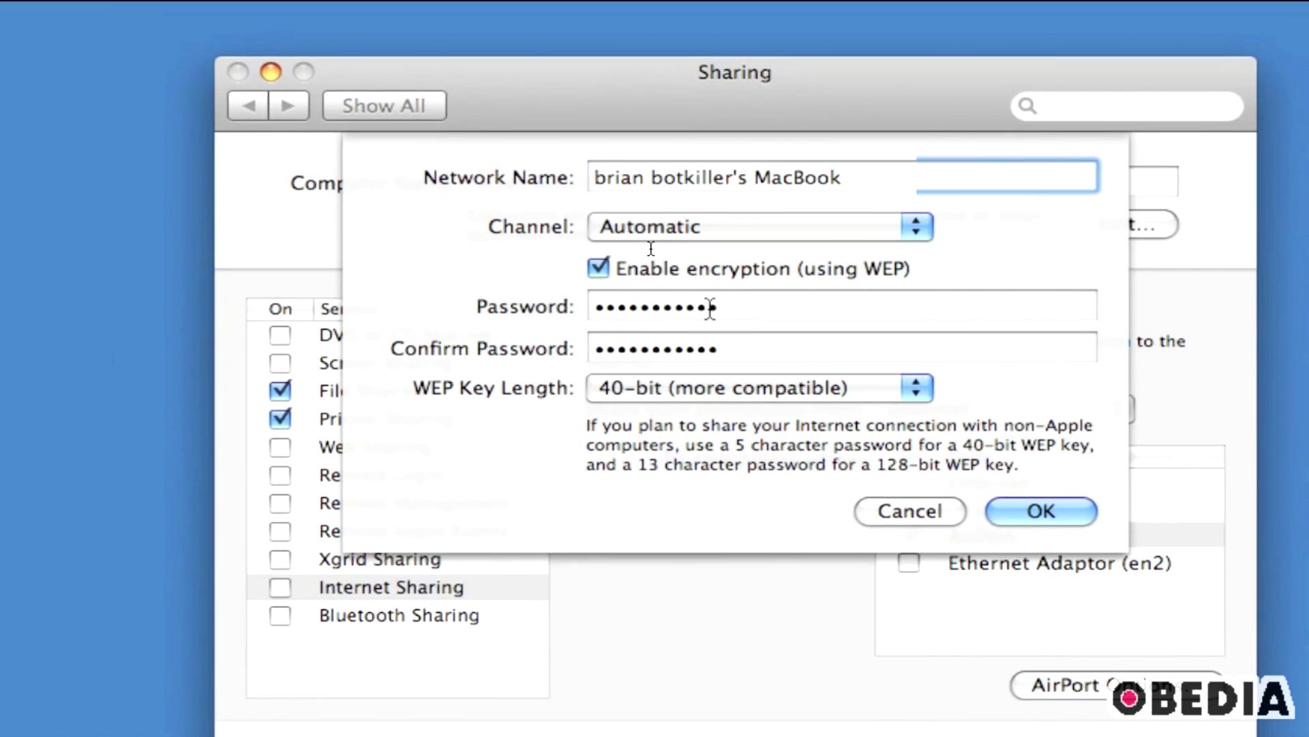
key("Tab")
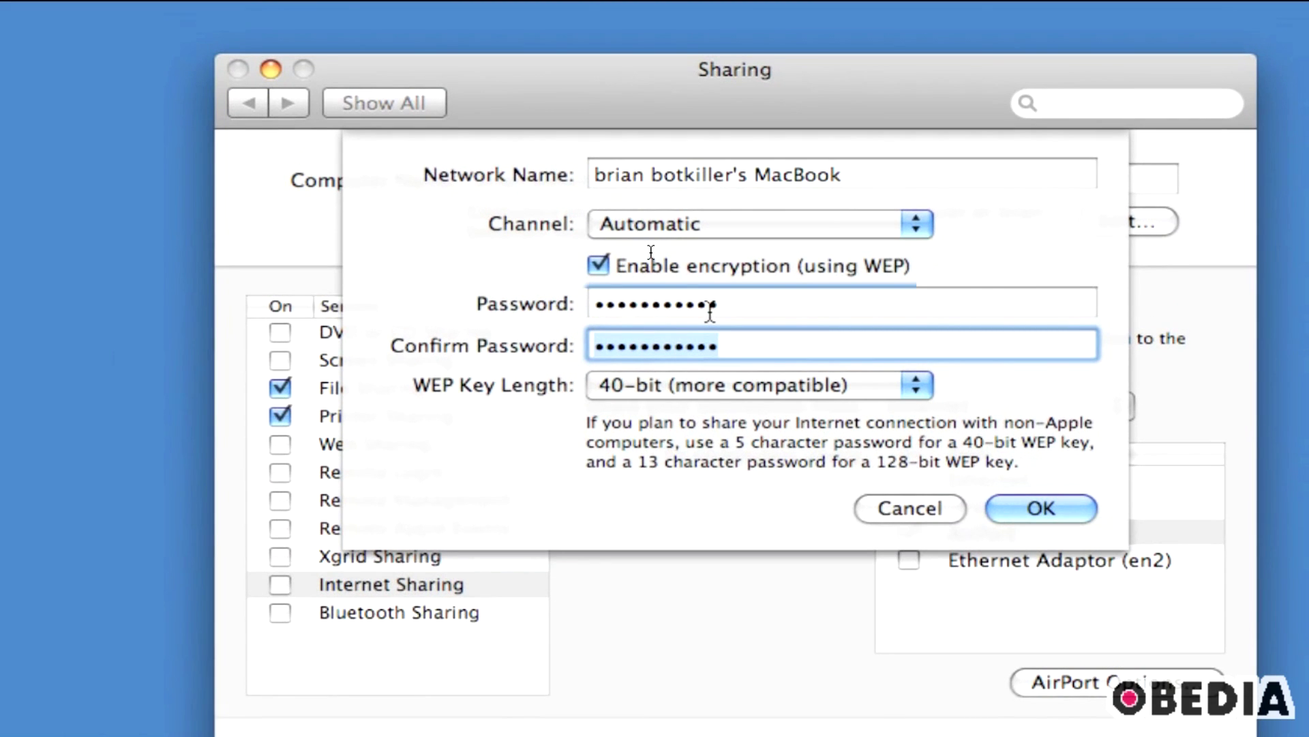
key("shift+Tab")
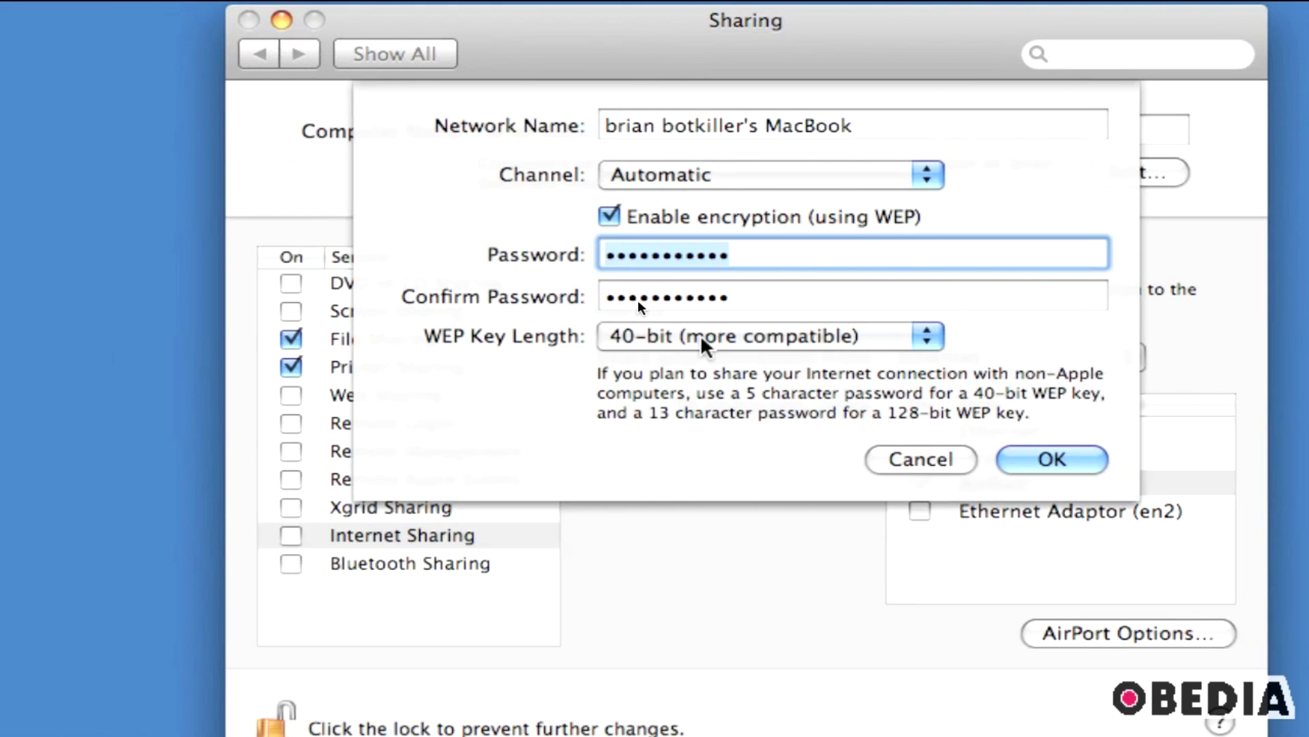
Step: Keep the WEP key length at 40-bit, confirm the options, and tick Internet Sharing
left_click(702, 338)
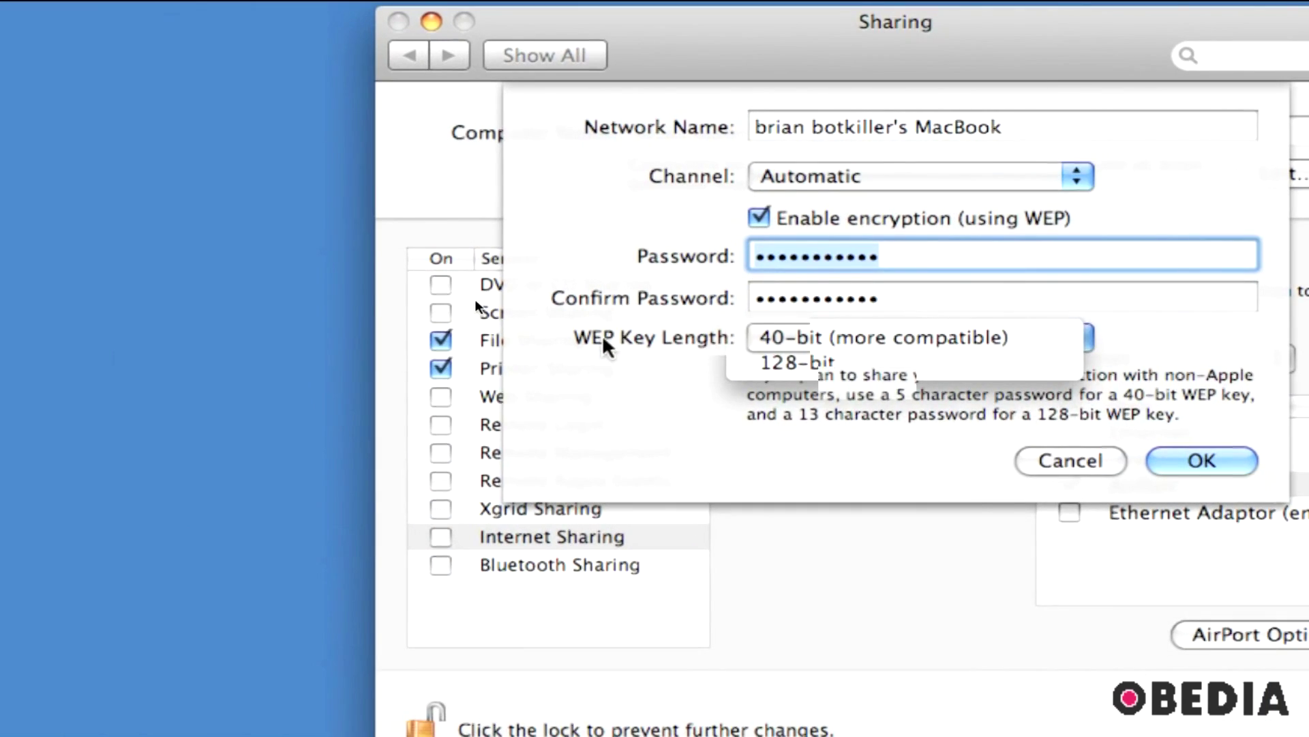
left_click(654, 336)
left_click(682, 339)
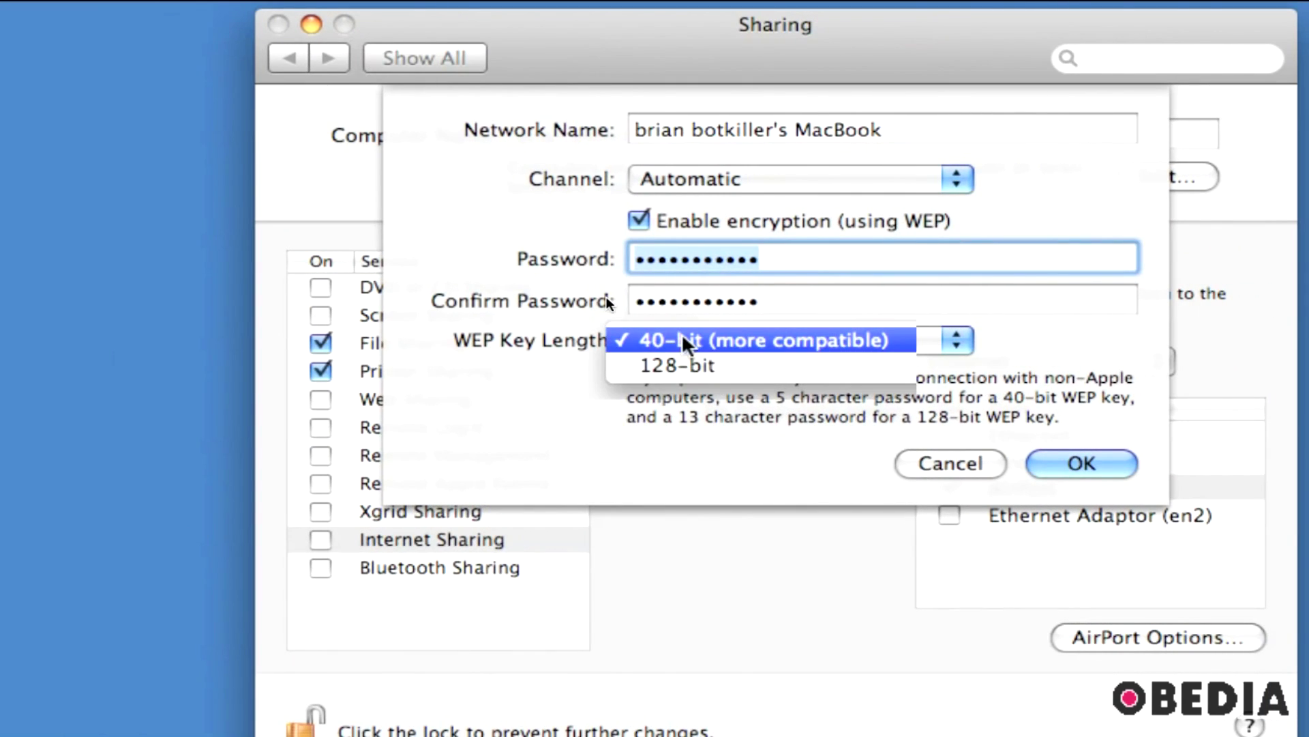
left_click(591, 347)
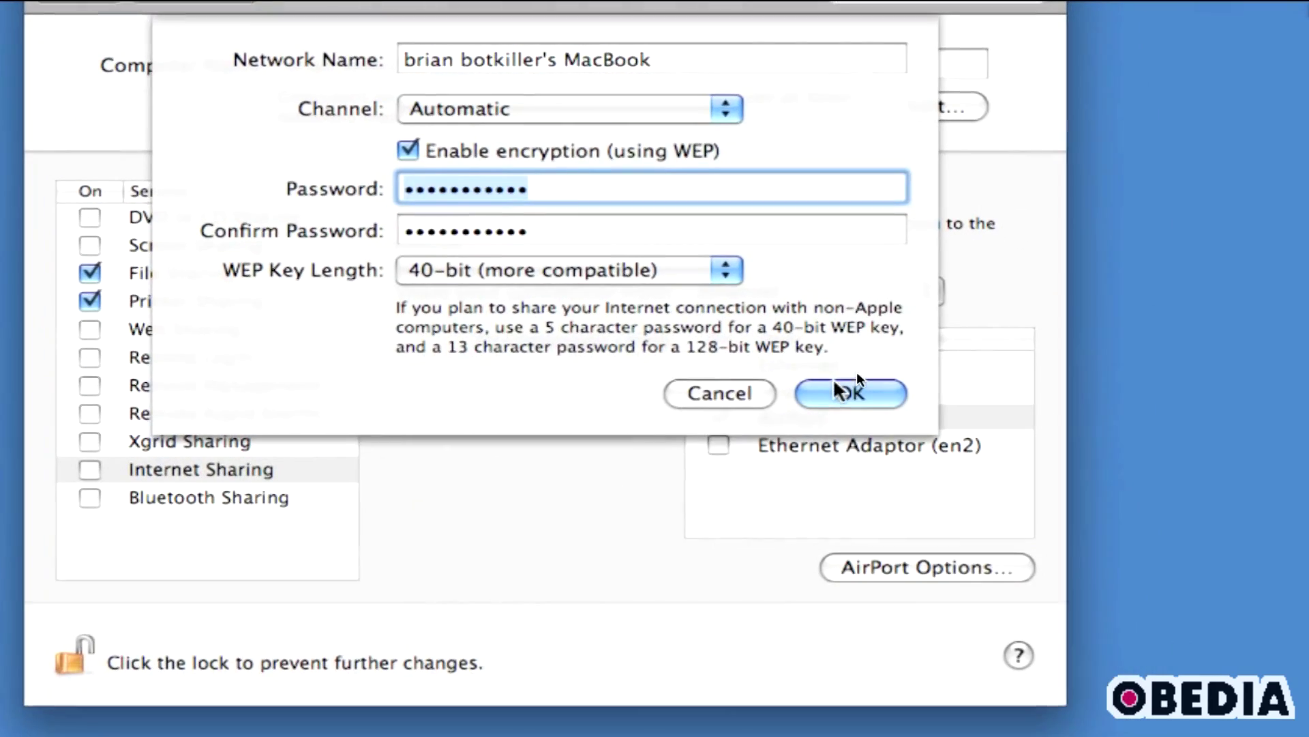
left_click(971, 468)
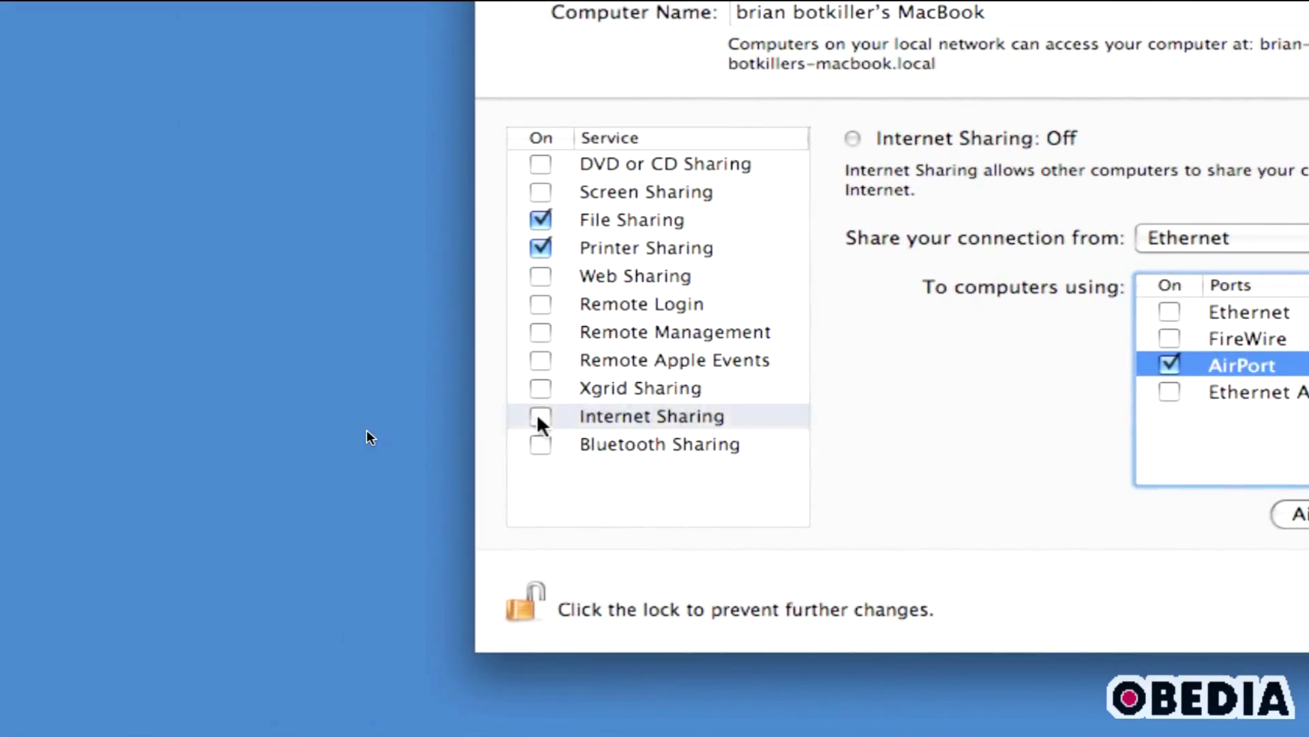
left_click(541, 418)
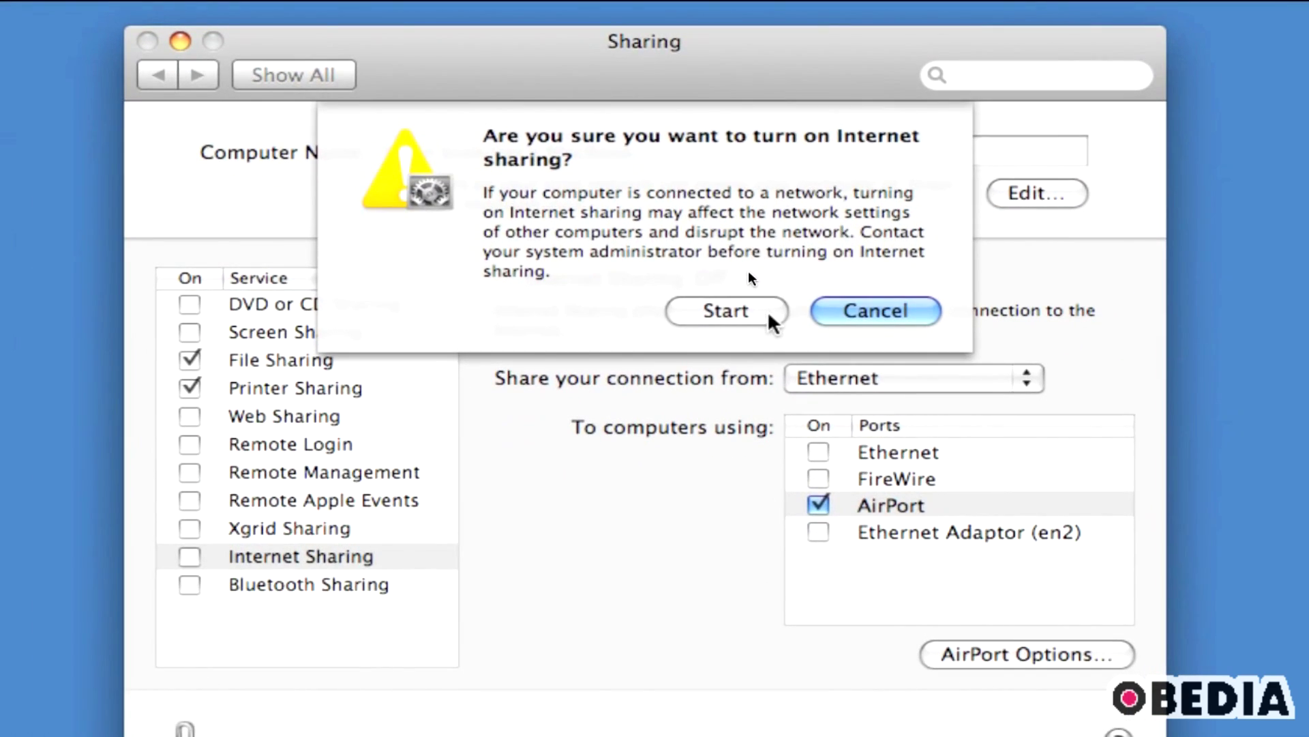
Step: Confirm starting Internet Sharing, tidy the Sharing window, and close System Preferences
left_click(767, 311)
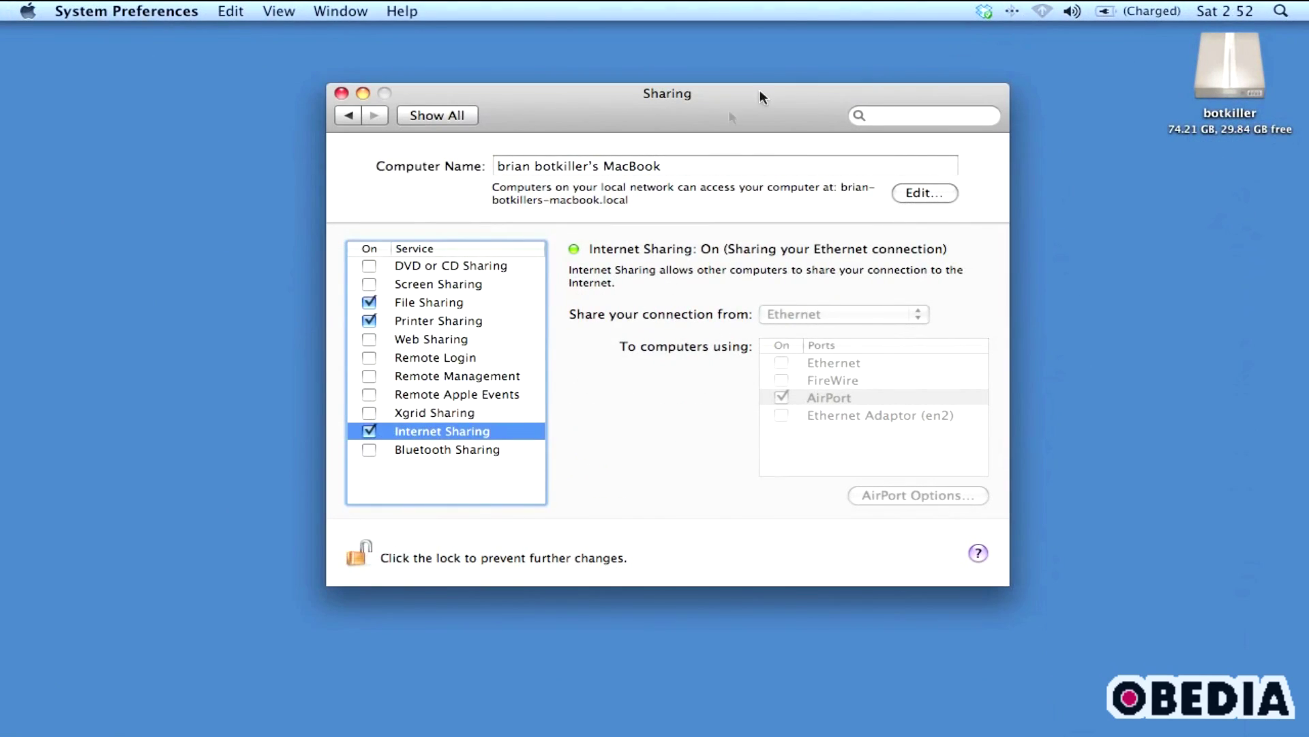
left_click_drag(761, 120, 734, 121)
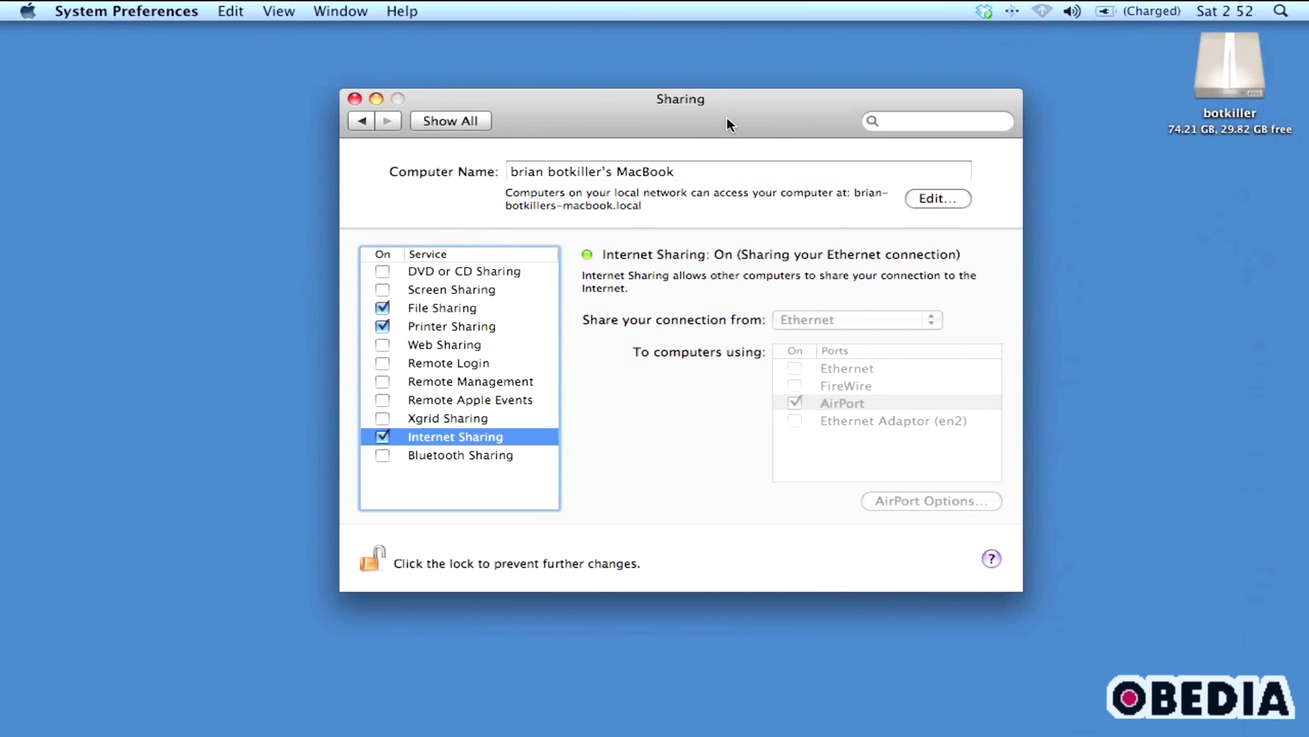
left_click_drag(726, 118, 704, 120)
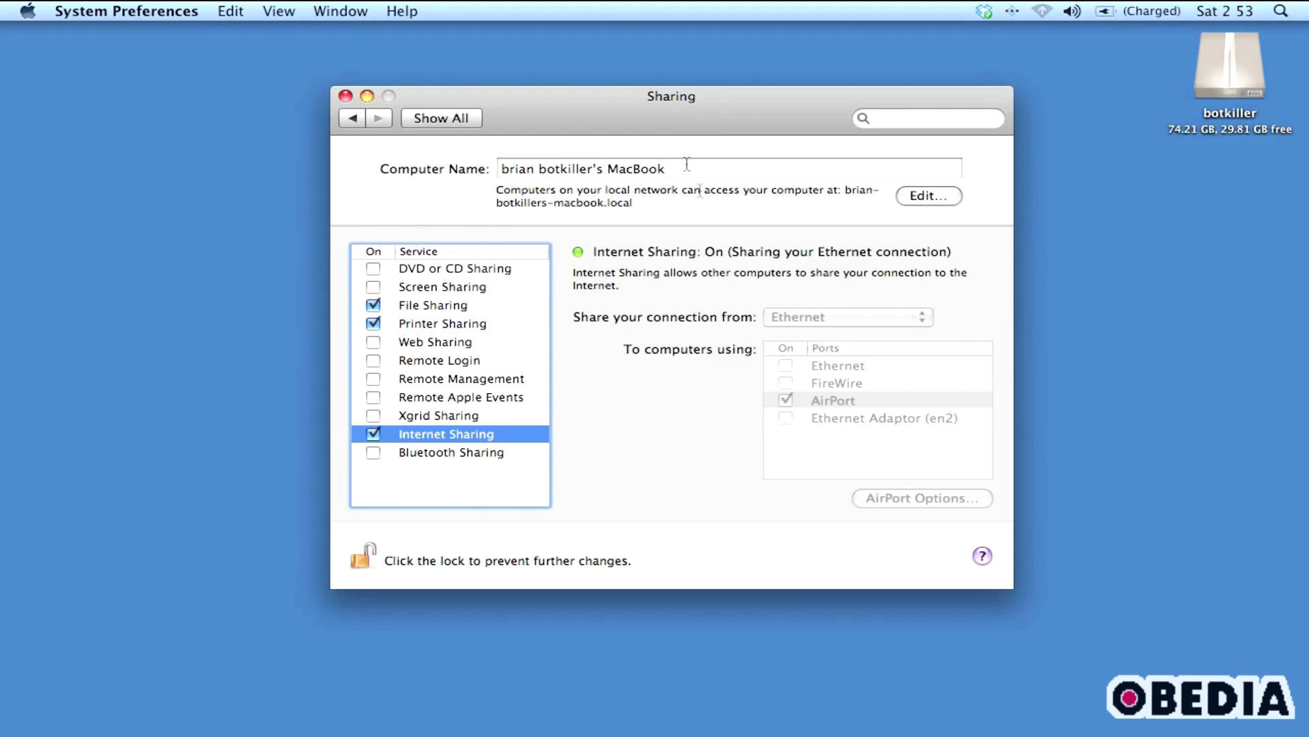
left_click_drag(656, 126, 657, 108)
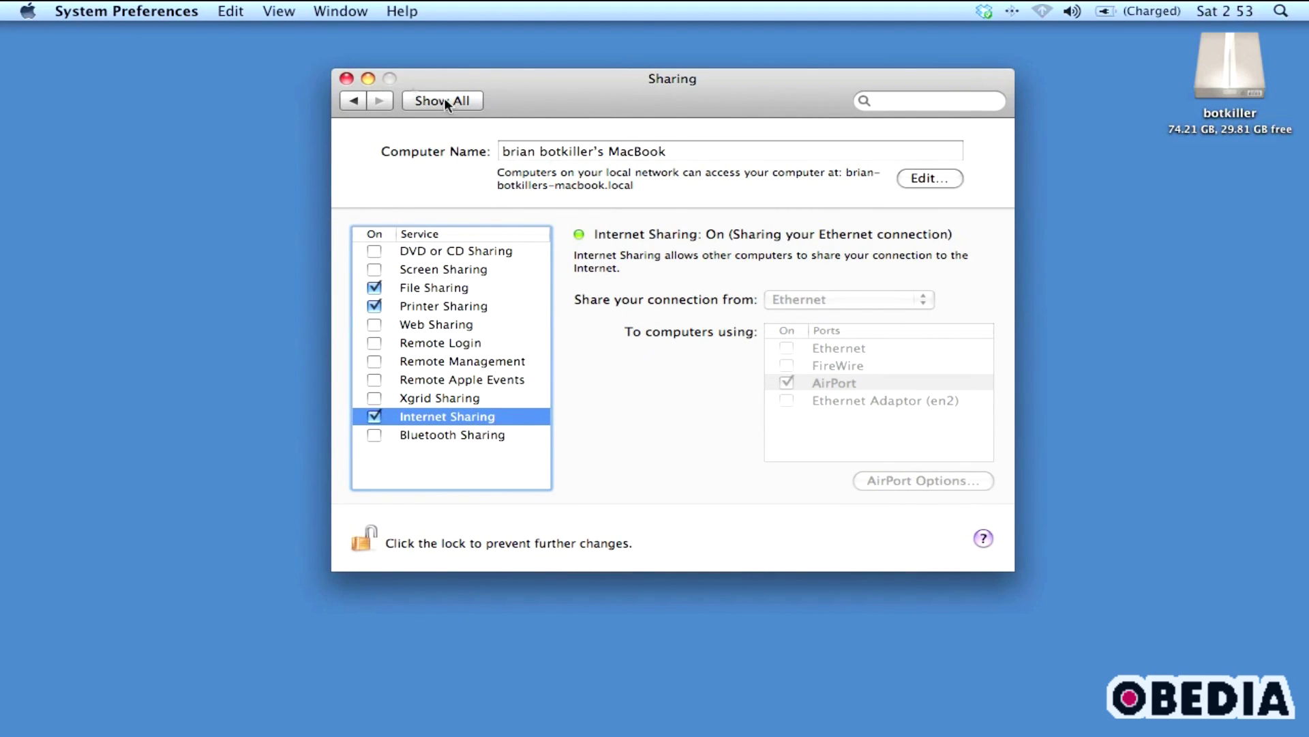
left_click(347, 78)
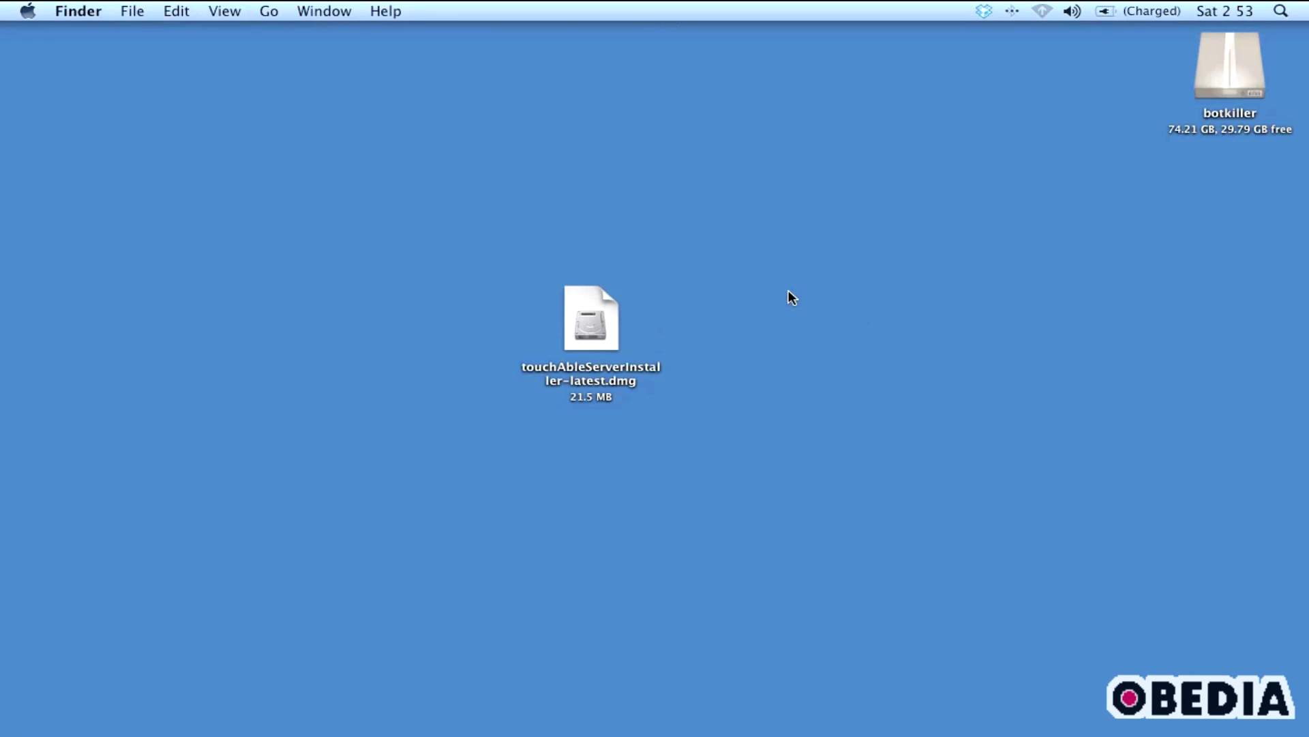
Step: Launch touchAble Server from botkiller > Applications > touchAble Server folder
double_click(1241, 80)
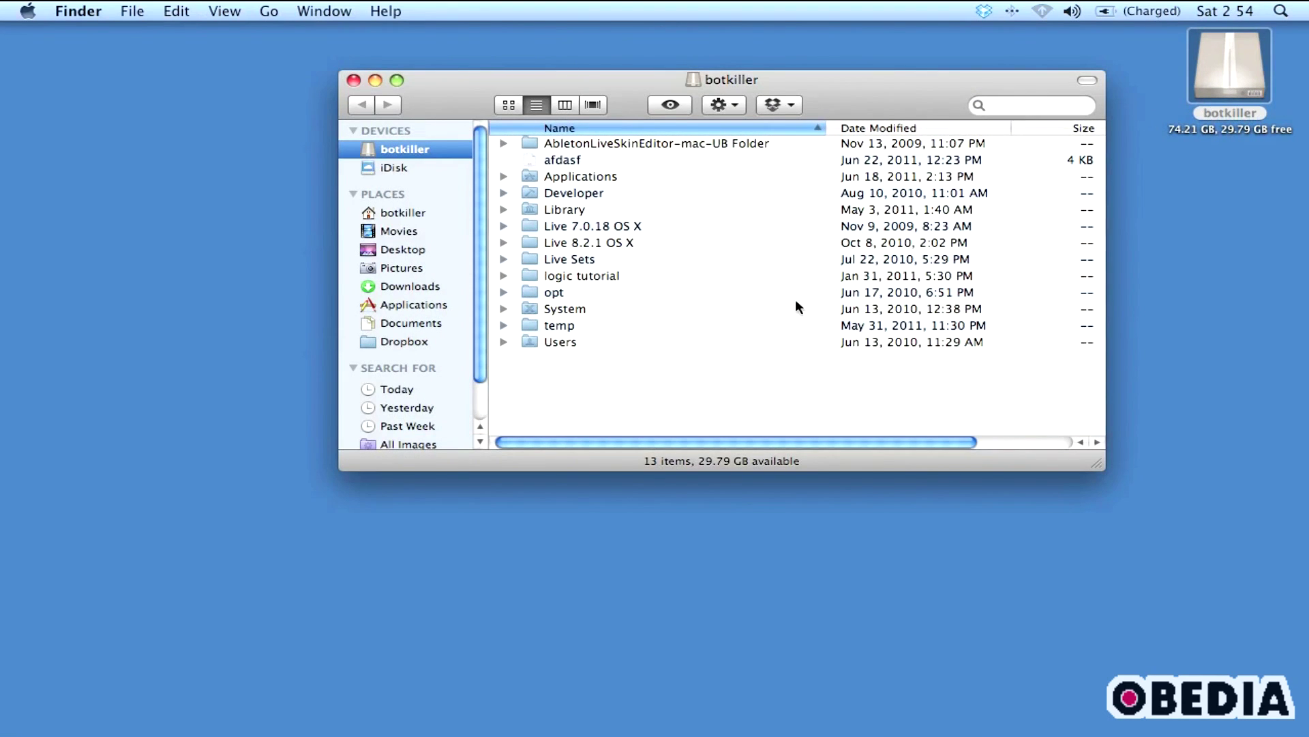
left_click(401, 308)
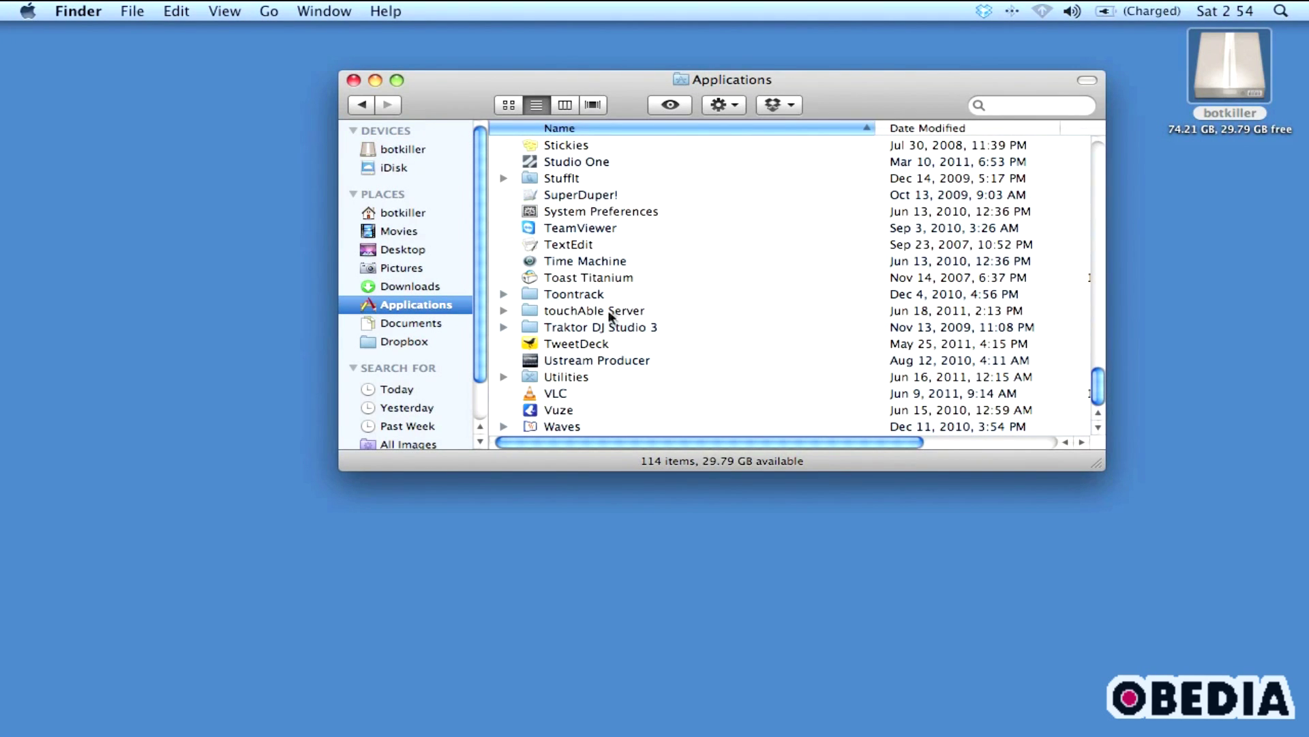
double_click(590, 311)
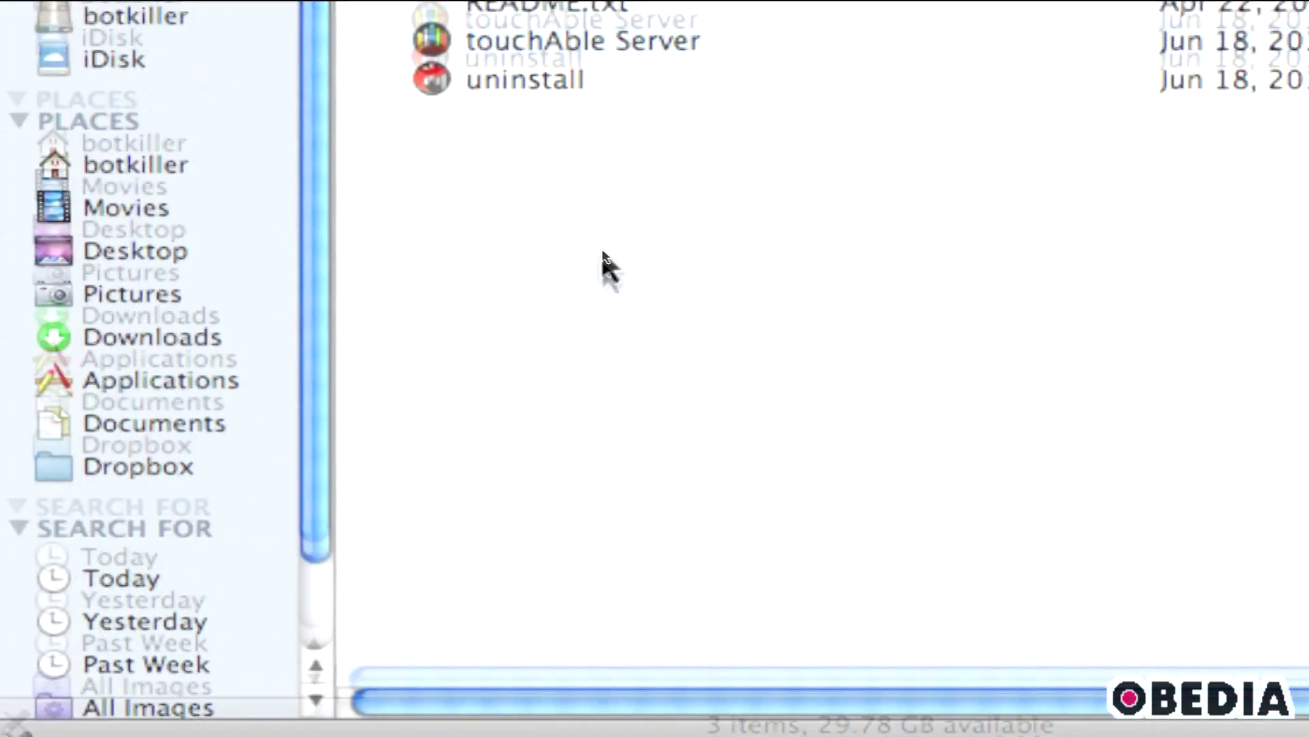
double_click(600, 183)
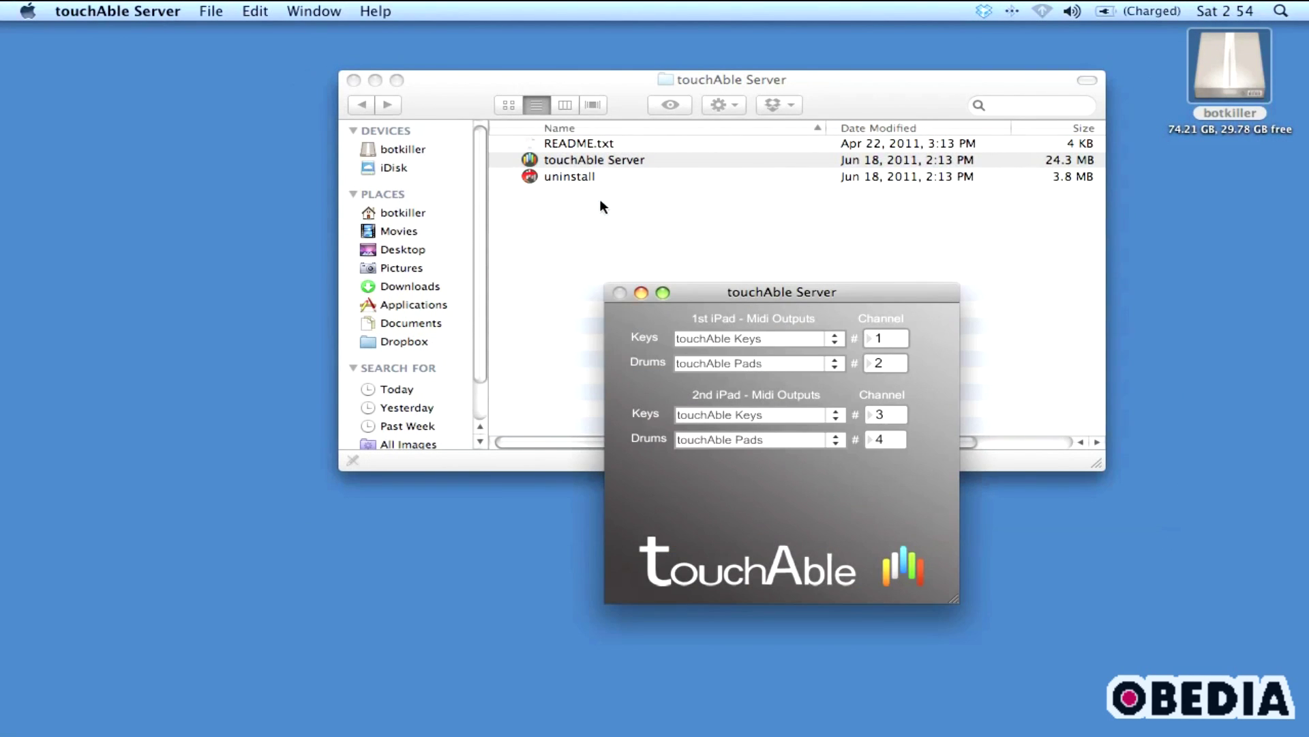
left_click_drag(727, 279, 622, 203)
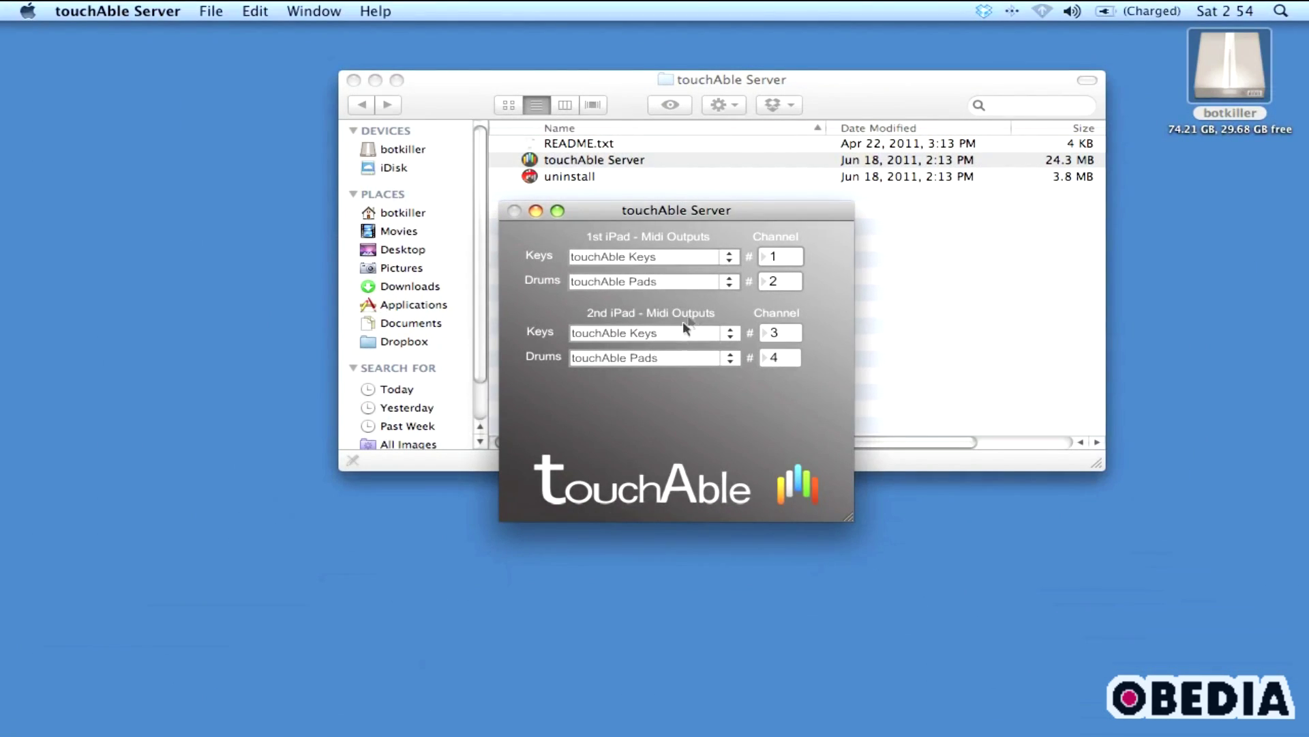
Step: Move the touchAble Server window aside and bring Ableton Live forward from the Dock
left_click_drag(690, 211, 659, 178)
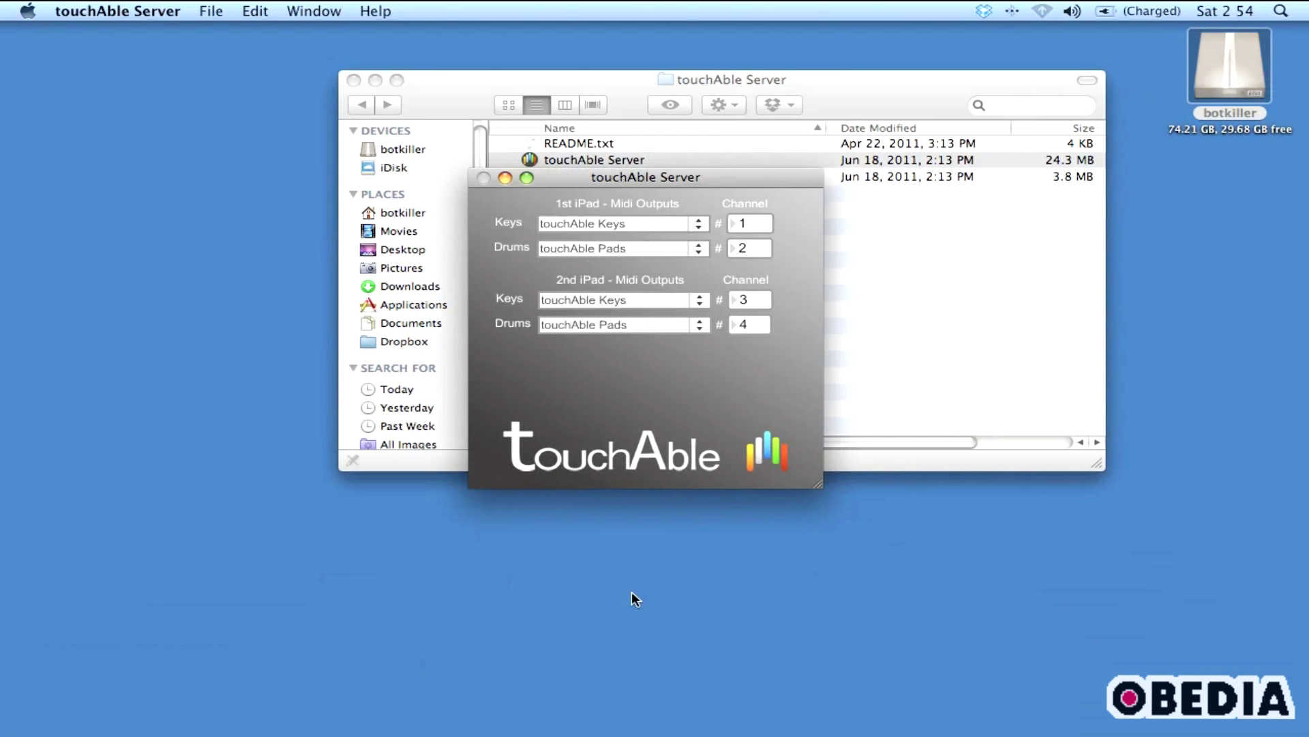
left_click(659, 724)
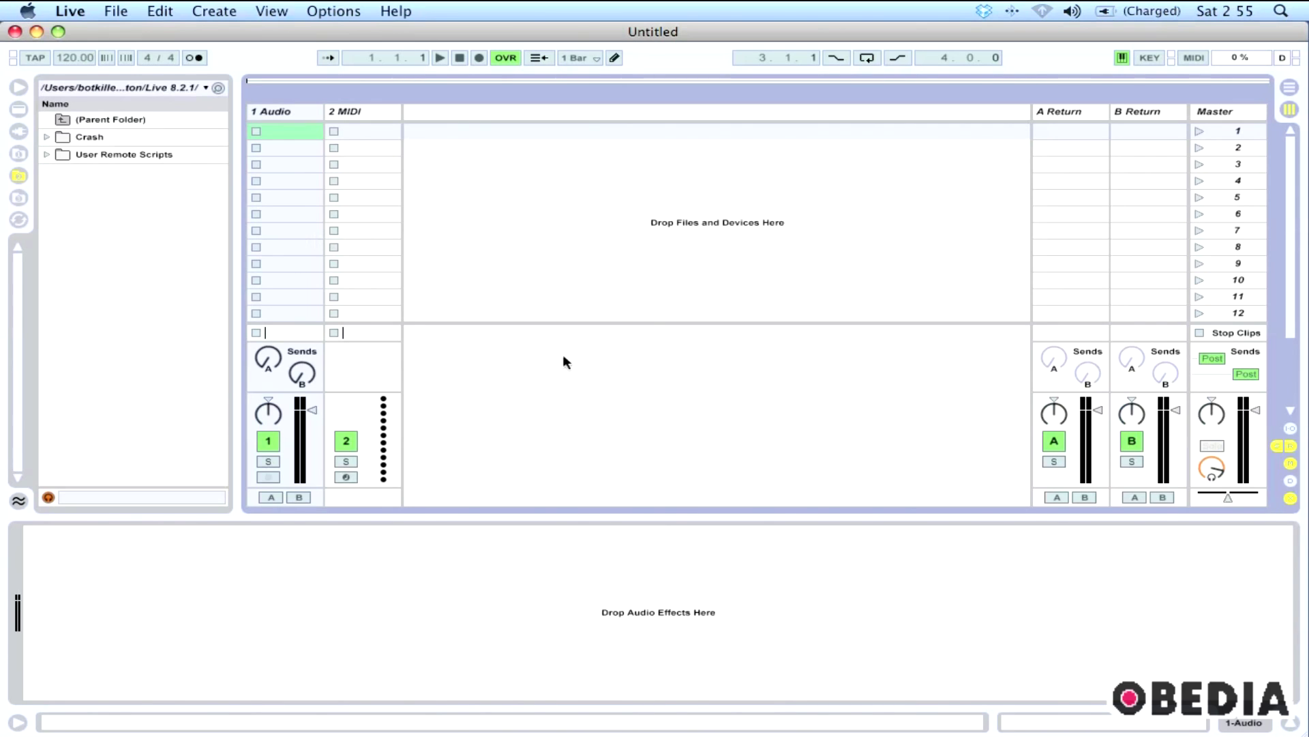
Step: Open Preferences from Ableton Live's Live menu
left_click(70, 11)
left_click(93, 63)
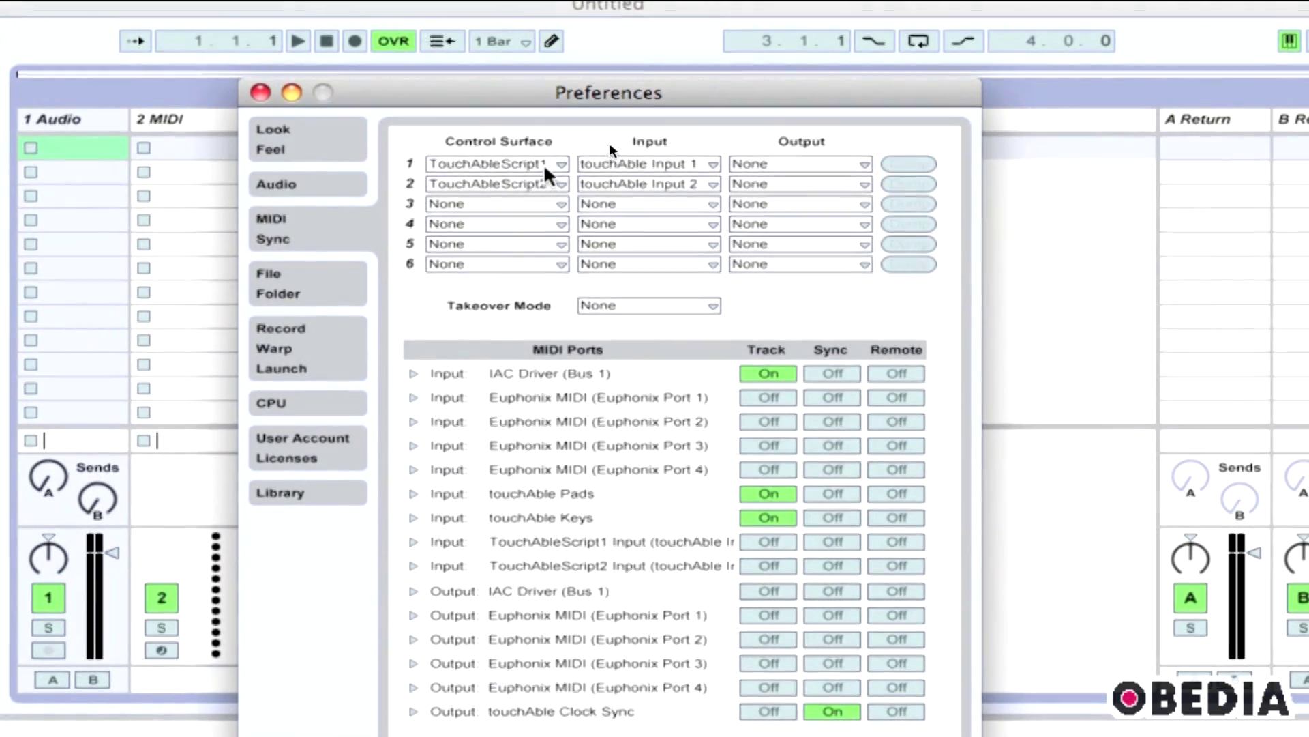
Step: Set control surfaces 1 and 2 to TouchAbleScript1 and TouchAbleScript2
left_click(545, 165)
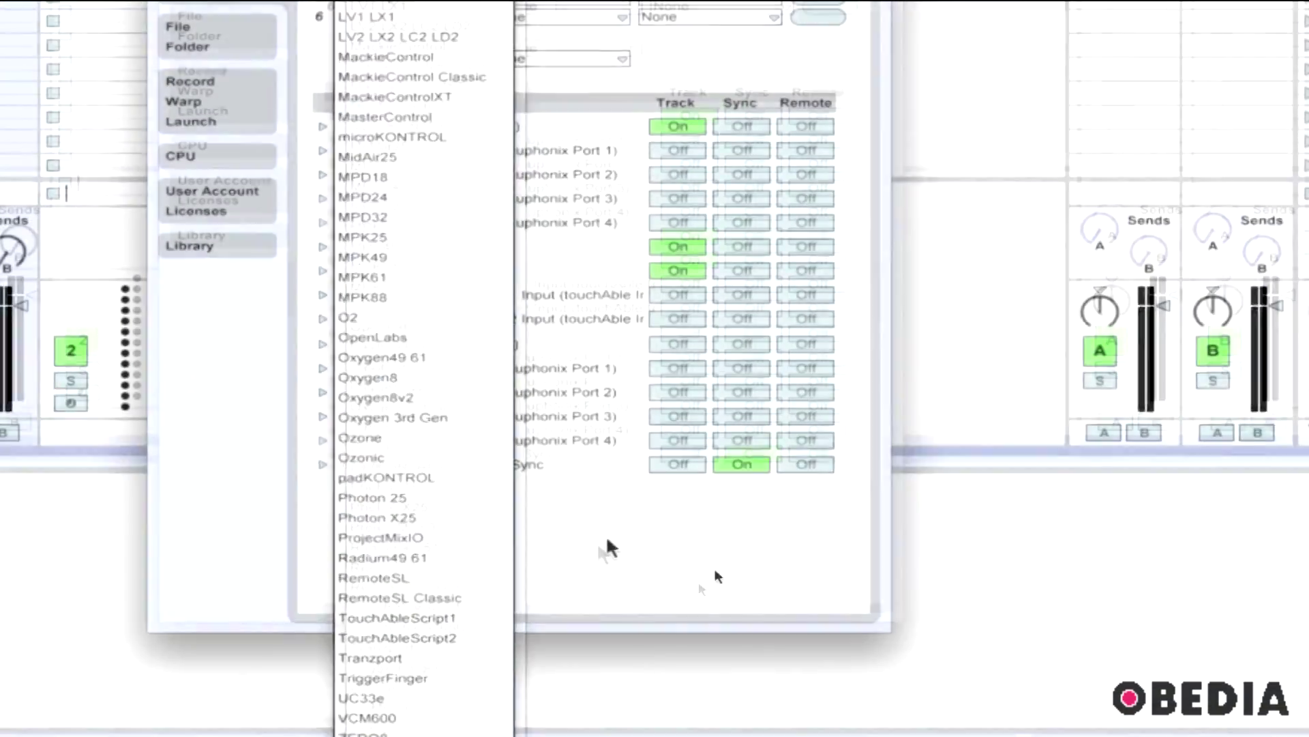
left_click(607, 546)
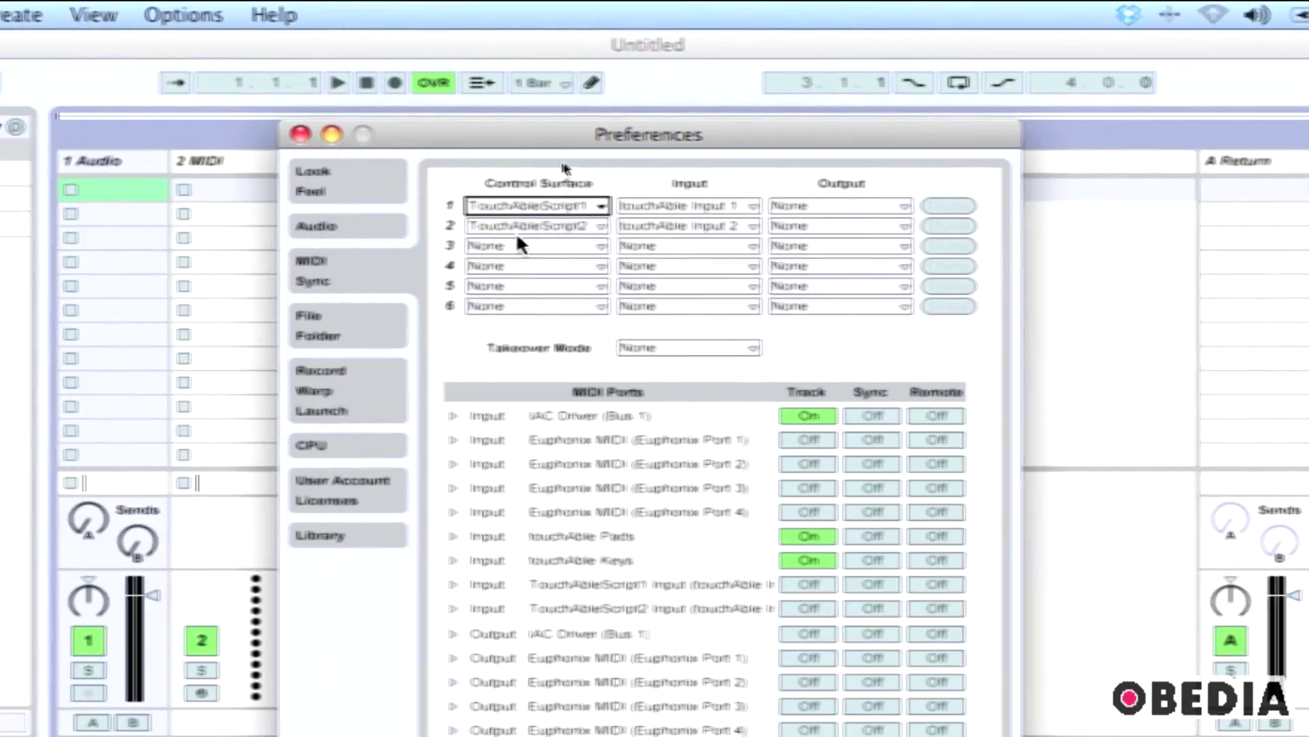
left_click(529, 225)
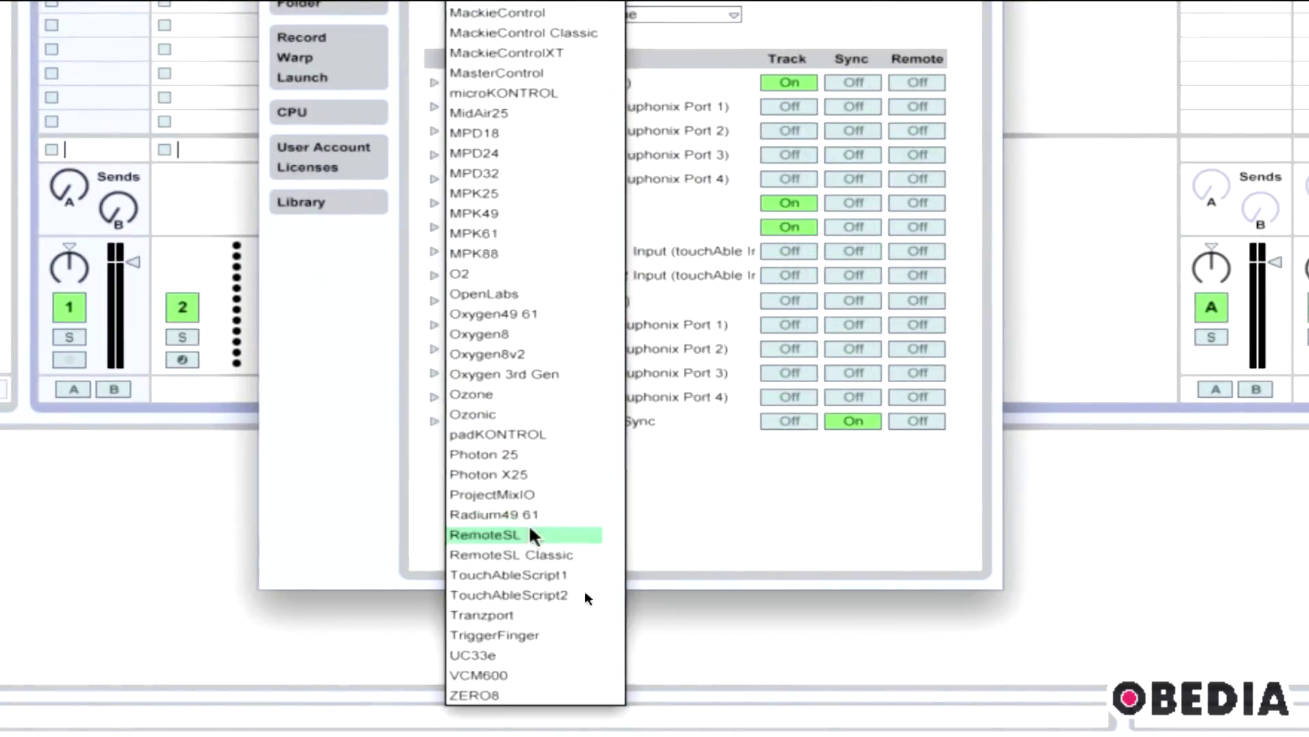
left_click(388, 675)
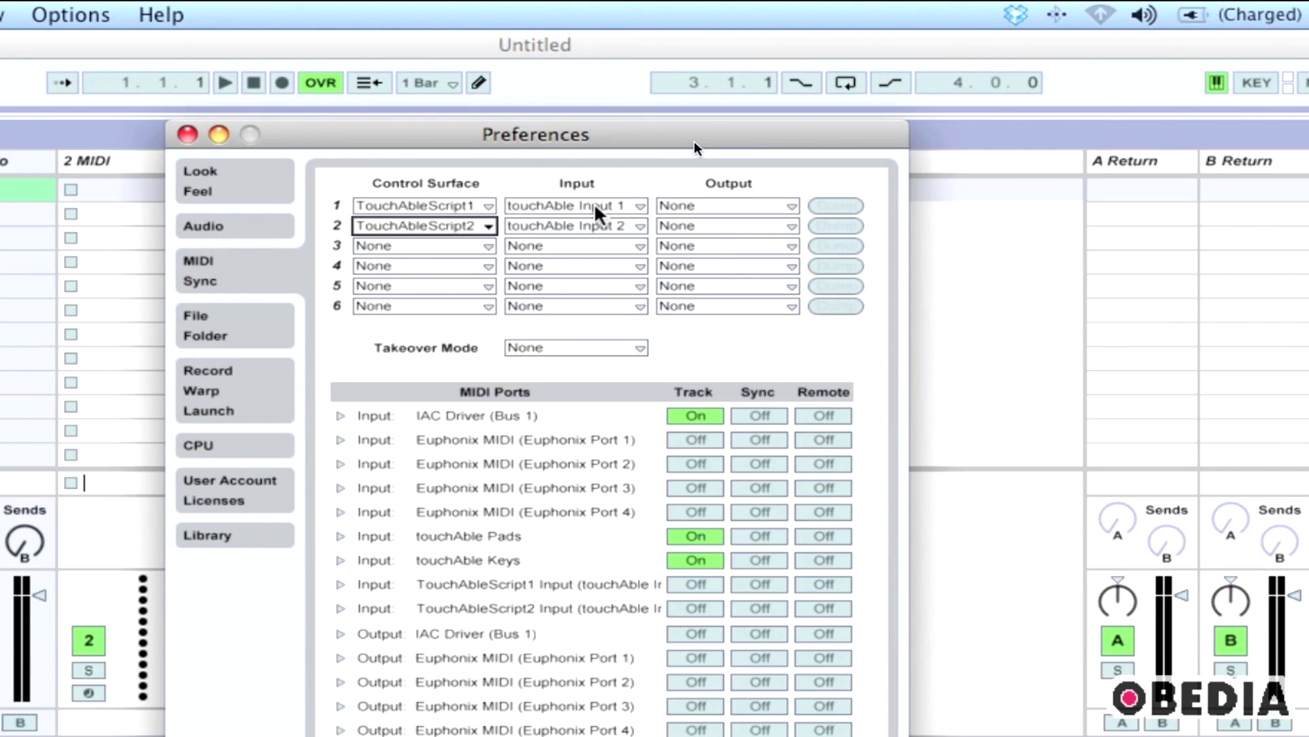
Step: Assign touchAble Input 1 and touchAble Input 2 as their inputs, then close Preferences
left_click(595, 208)
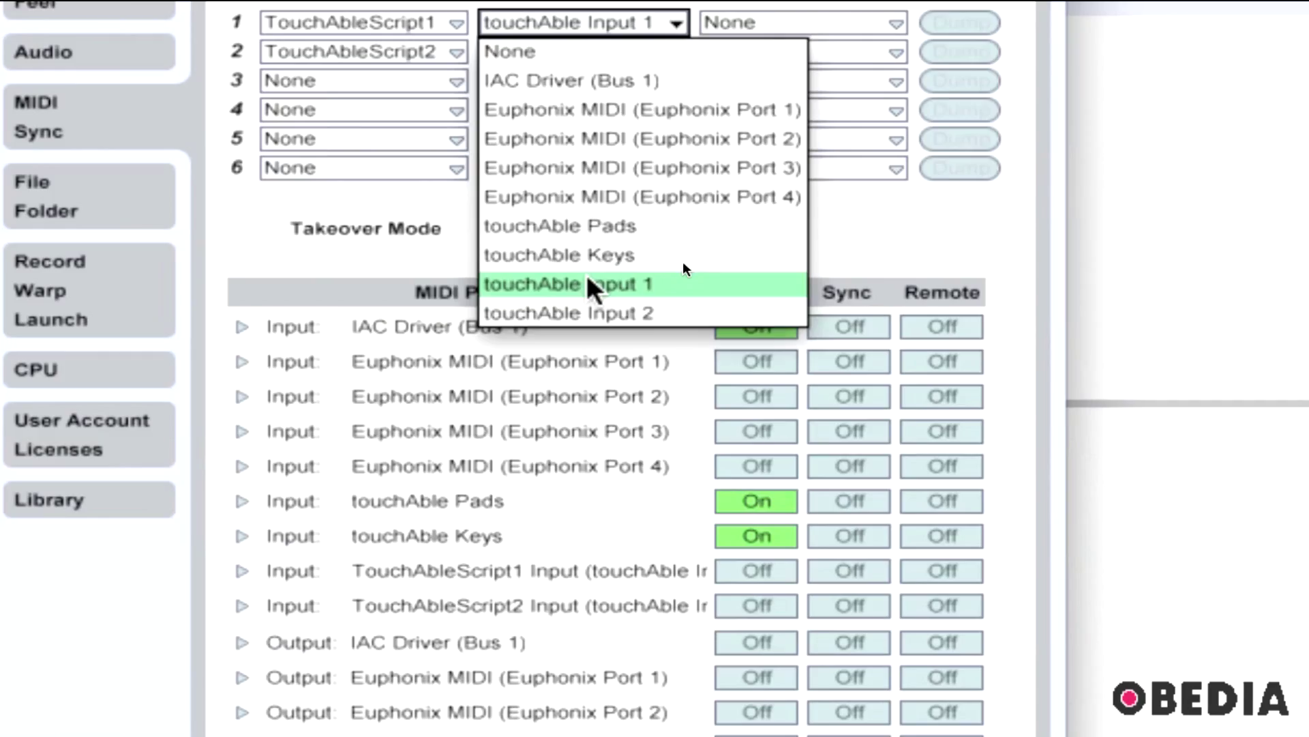
left_click(589, 282)
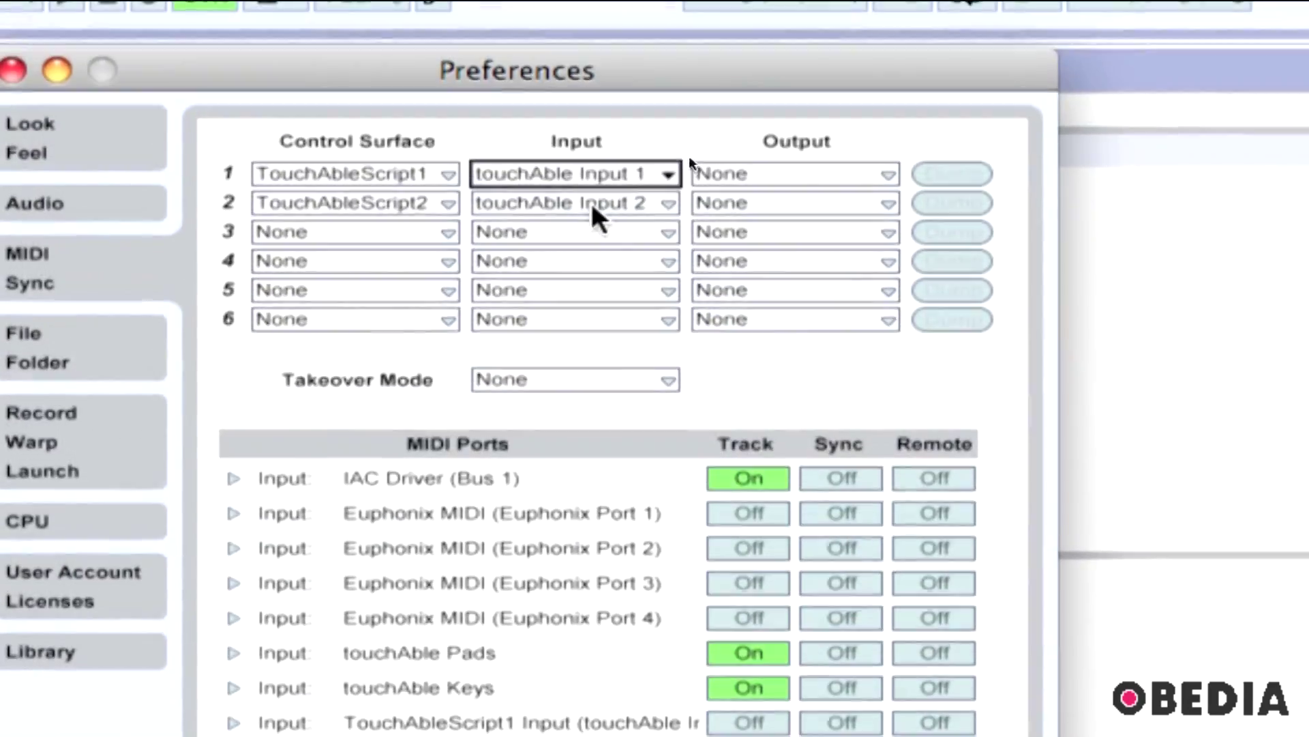
left_click(600, 53)
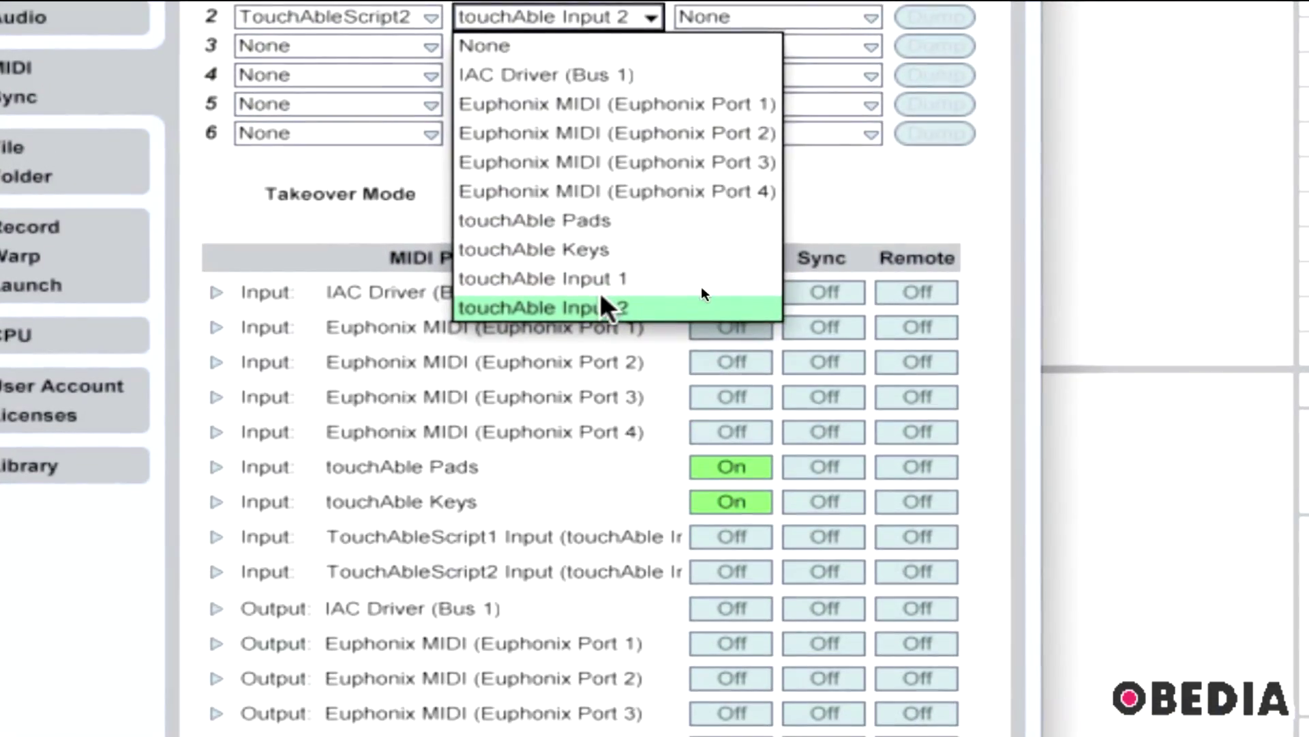
left_click(604, 253)
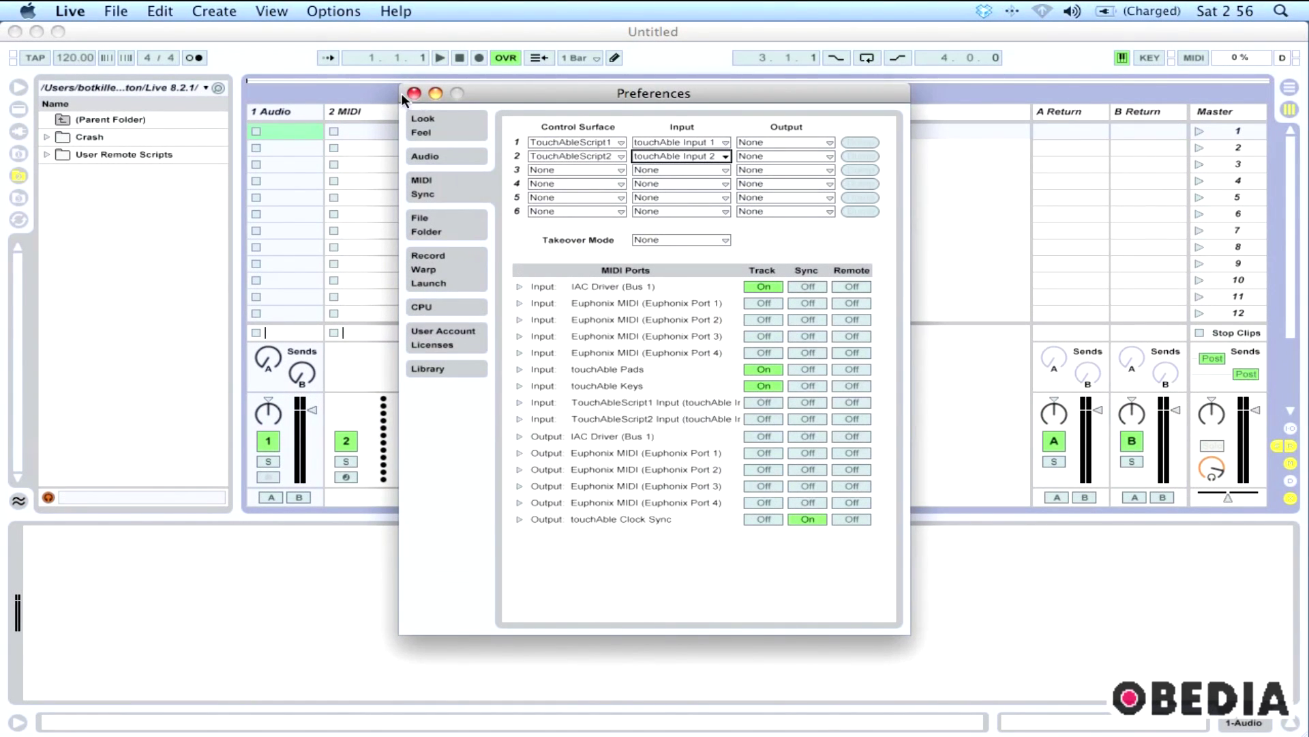
left_click(414, 94)
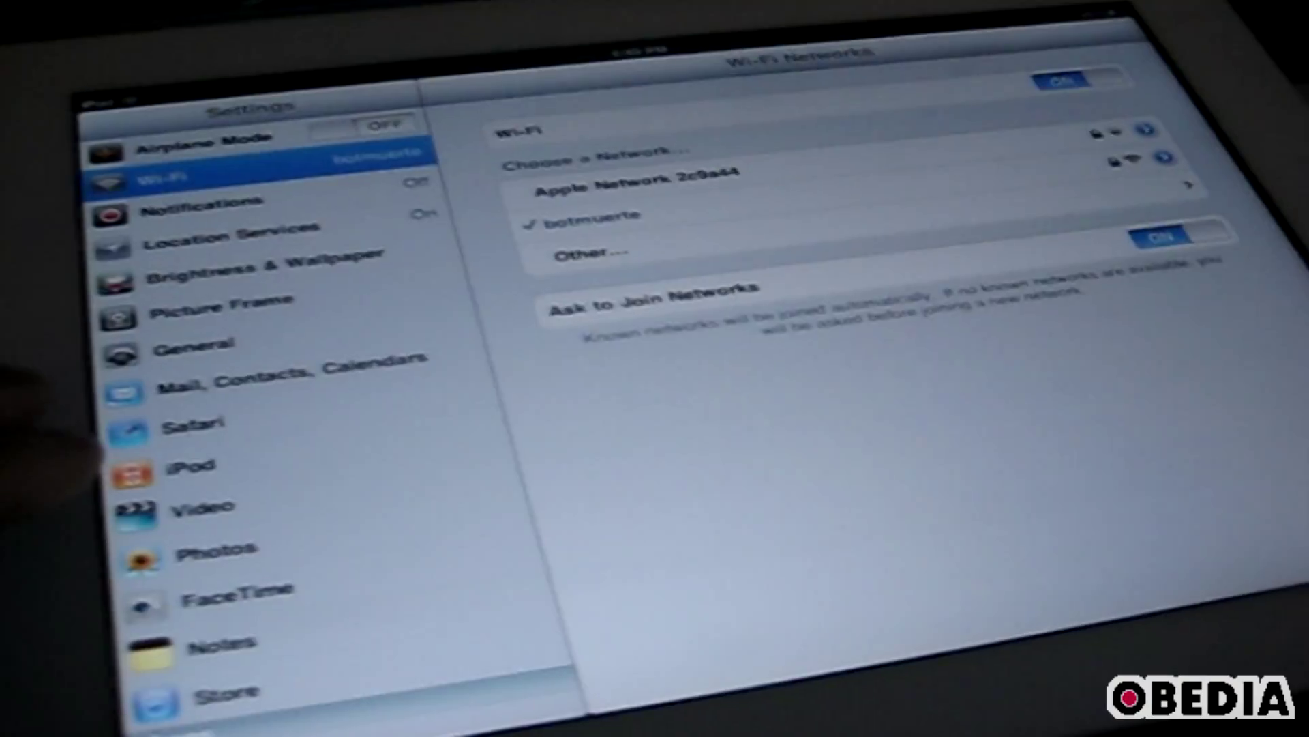
Step: Return to the iPad home screen and open the Music app folder
key("super")
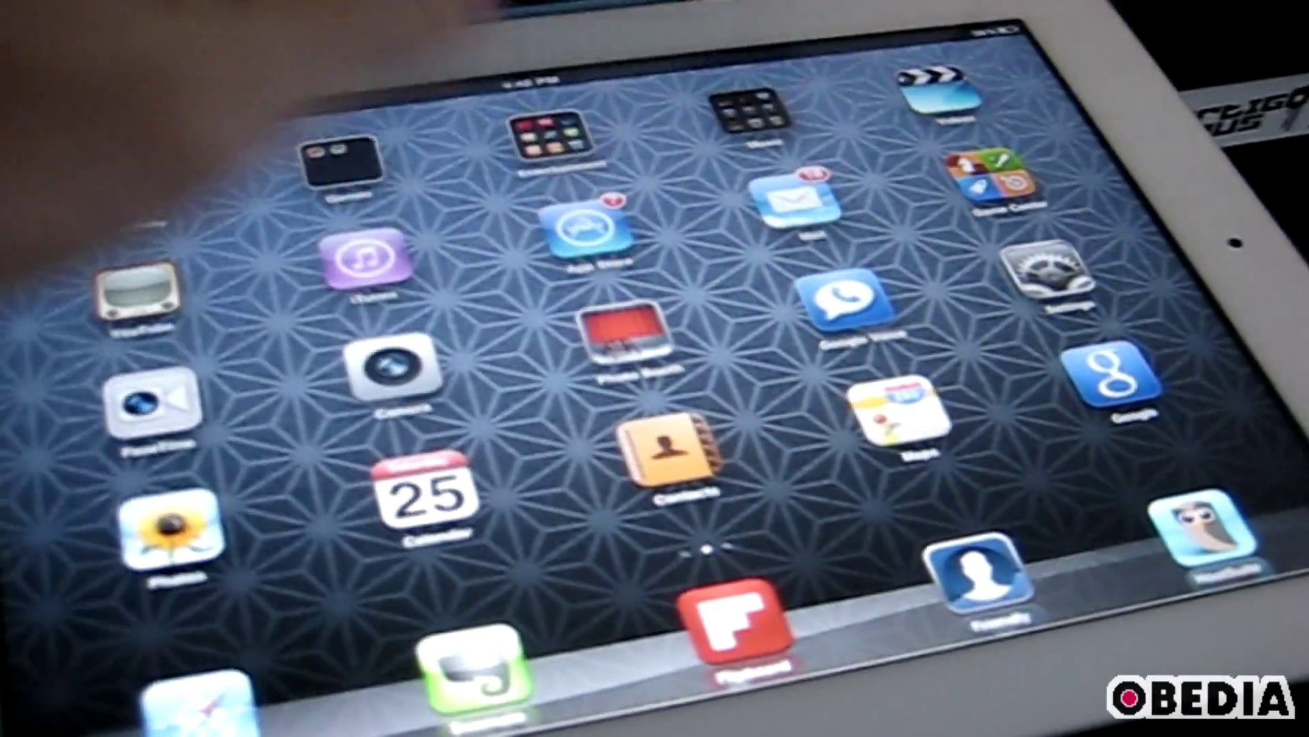
left_click(805, 101)
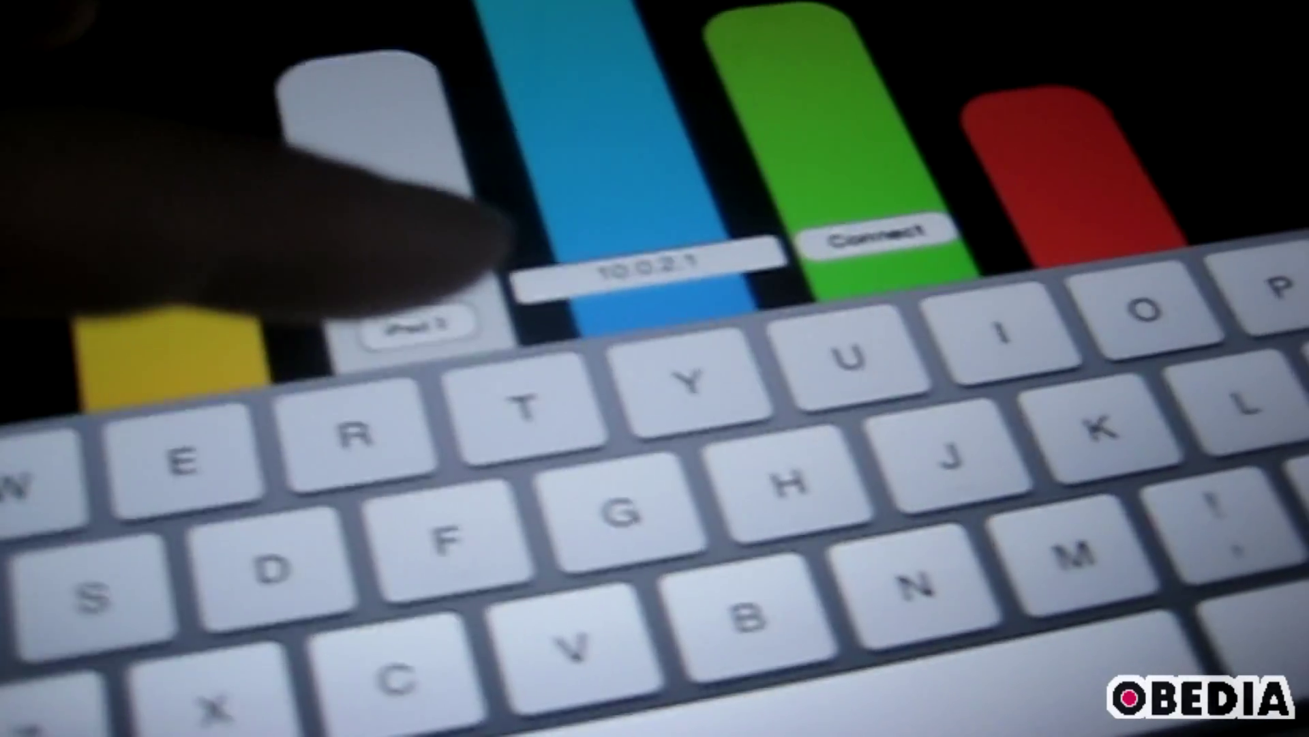
Step: Select iPad 1 as this device's slot in touchAble's connection screen
left_click(406, 341)
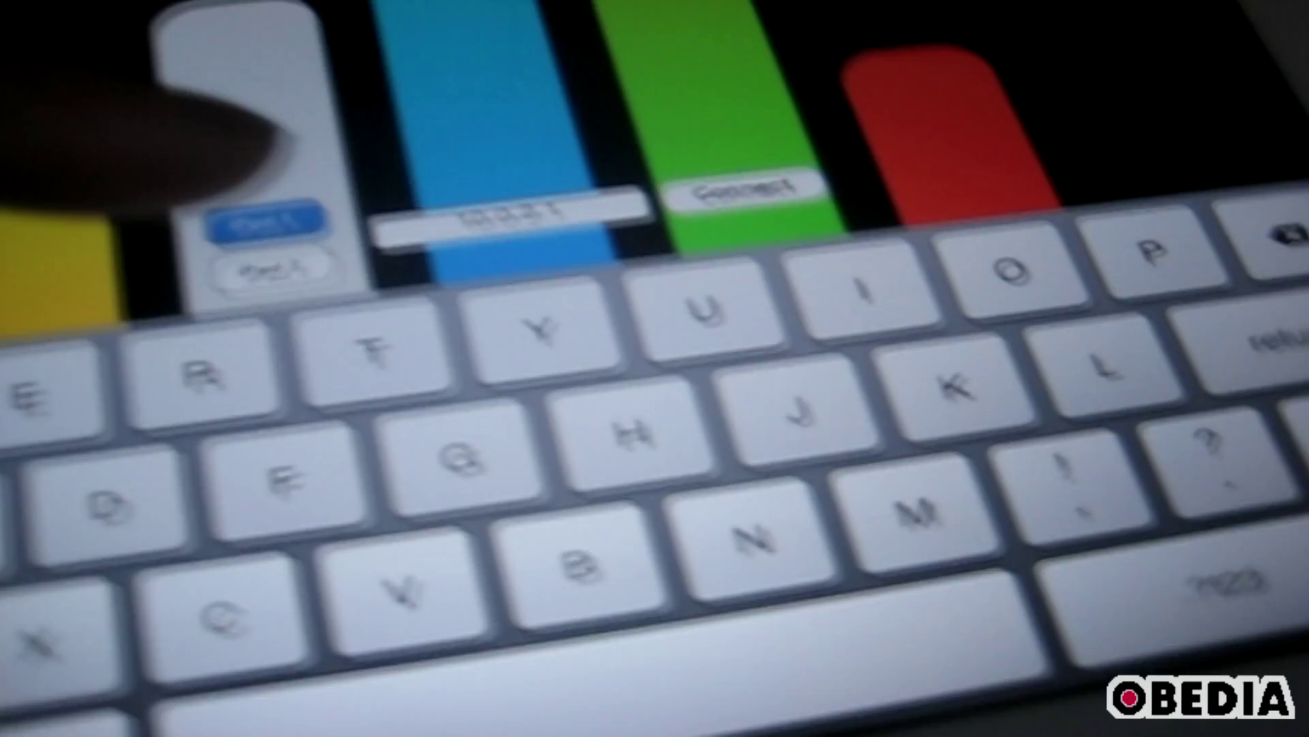